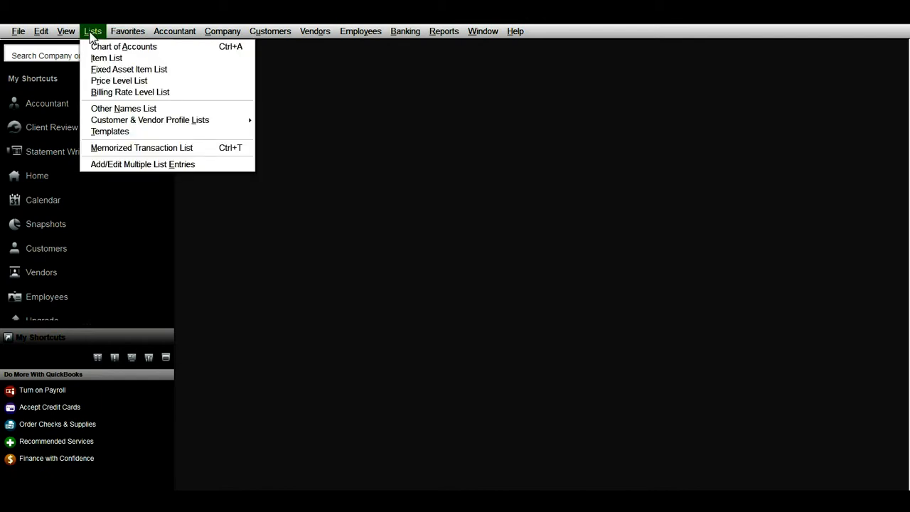
Open the Item List and maximize its window
left_click(92, 32)
left_click(92, 32)
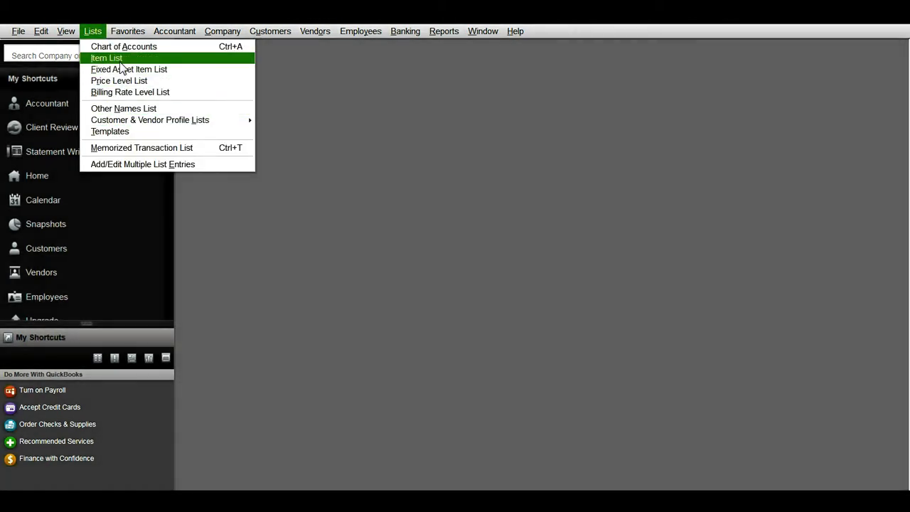
left_click(120, 58)
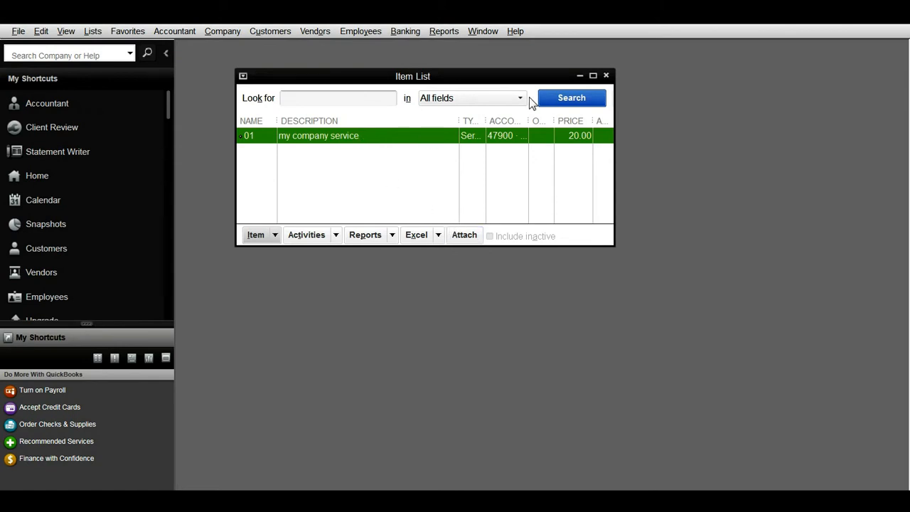
left_click_drag(541, 69, 574, 67)
left_click(593, 74)
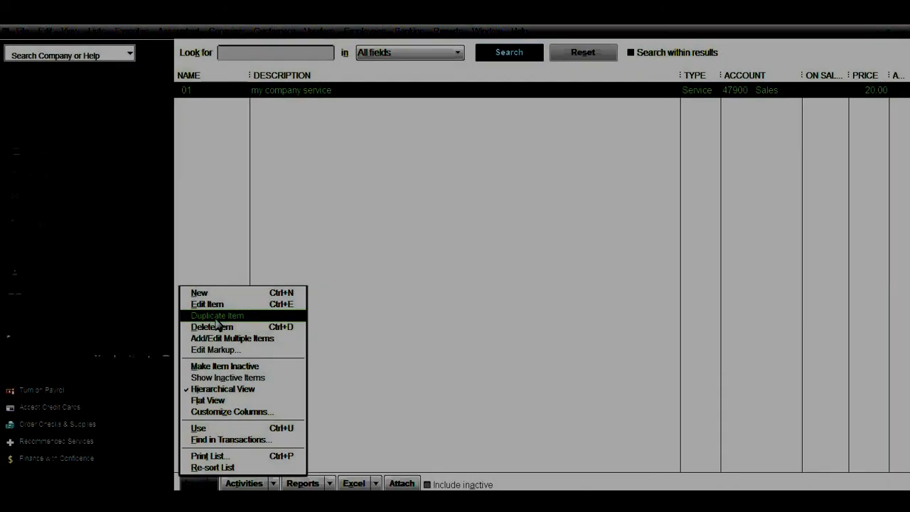
Start a new item of type Service and enter 015 as its item name/number
left_click(332, 409)
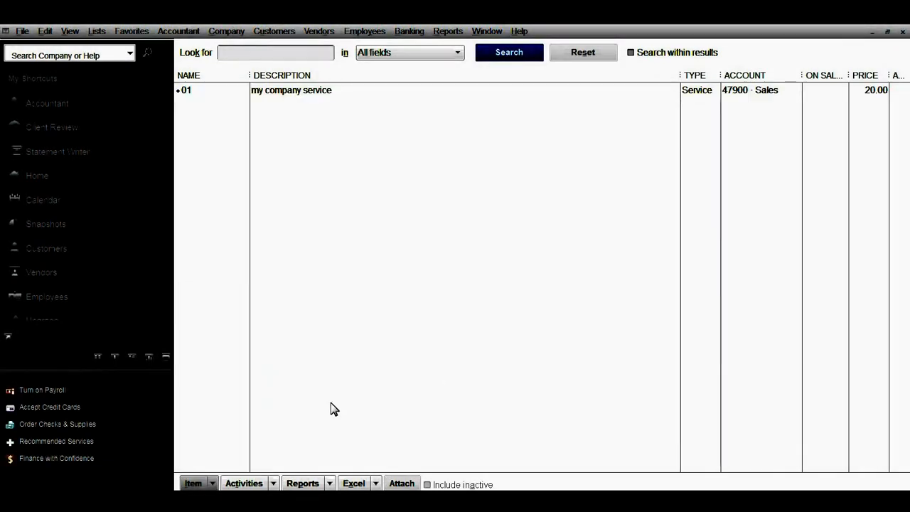
left_click(214, 485)
left_click(237, 292)
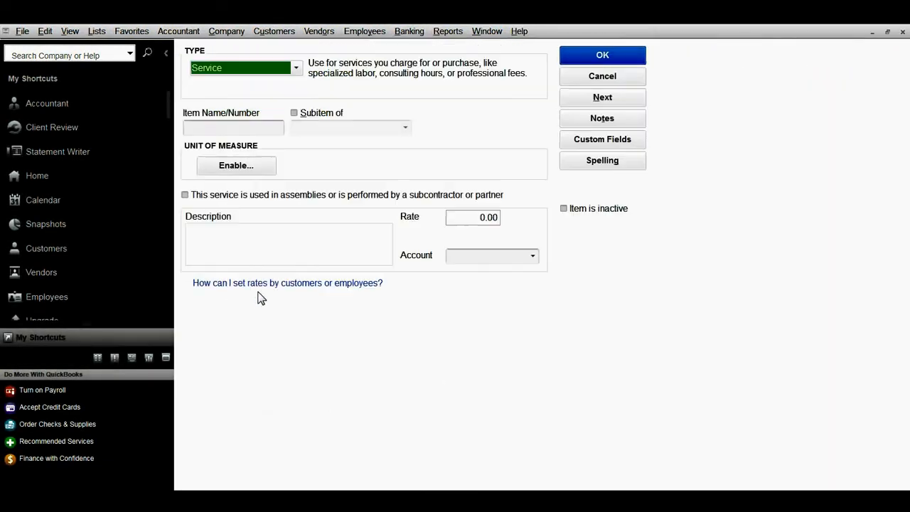
key("alt+Down")
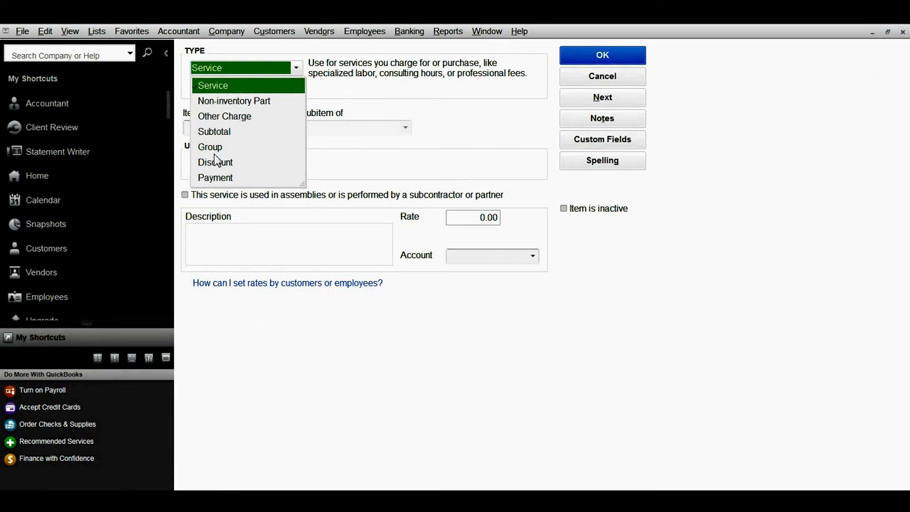
left_click(229, 86)
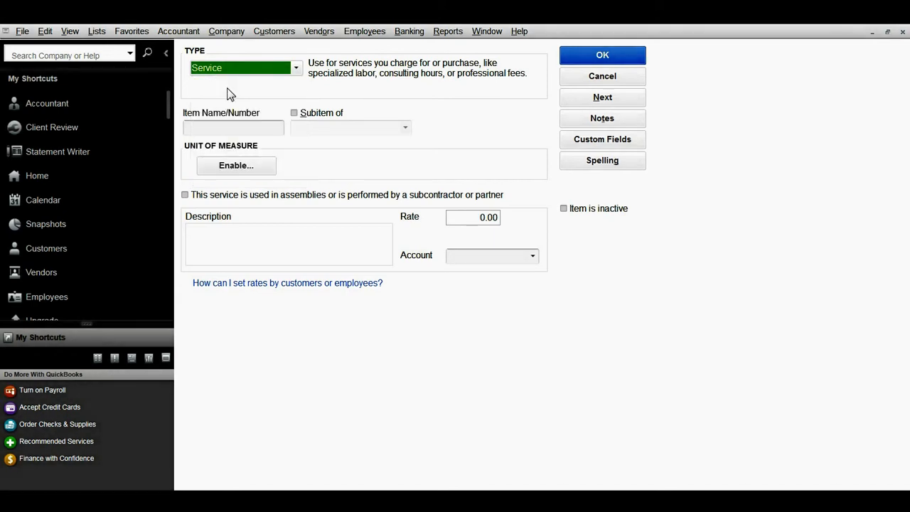
left_click(229, 127)
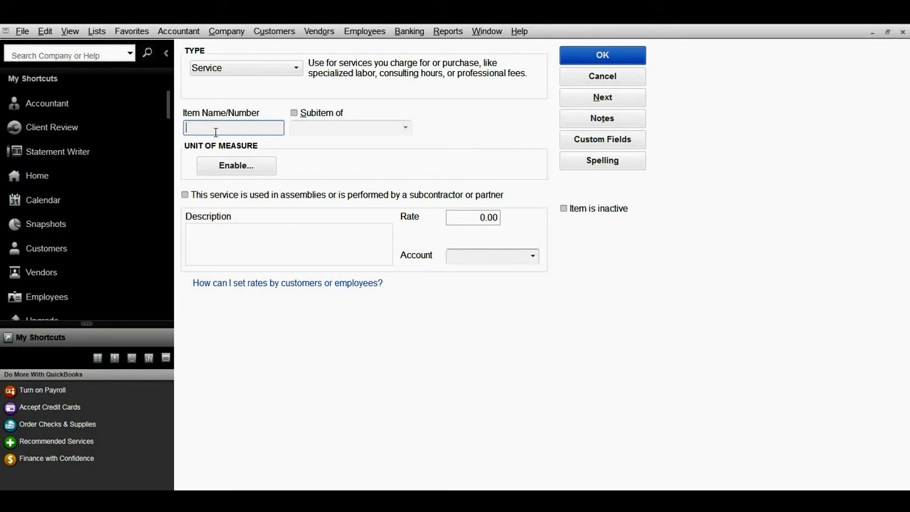
type("015")
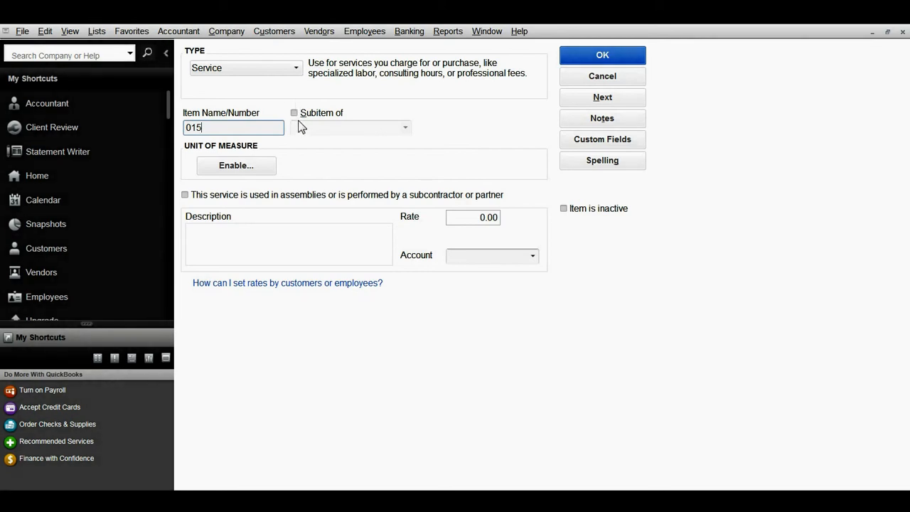
left_click(537, 258)
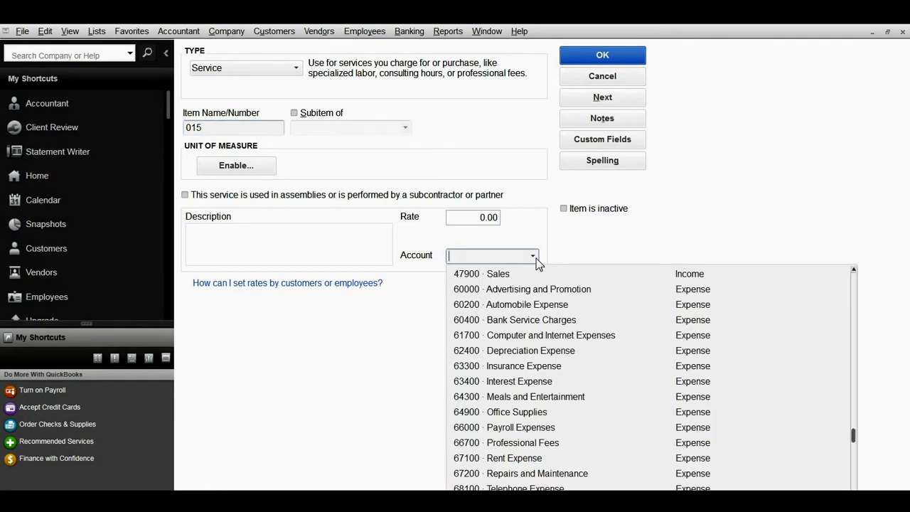
scroll(790, 328, "down", 2)
scroll(803, 335, "up", 5)
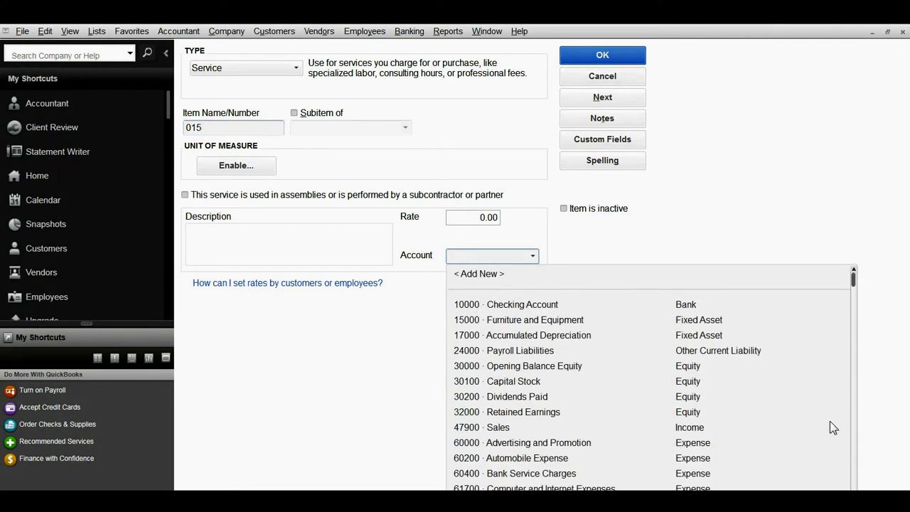
key("Escape")
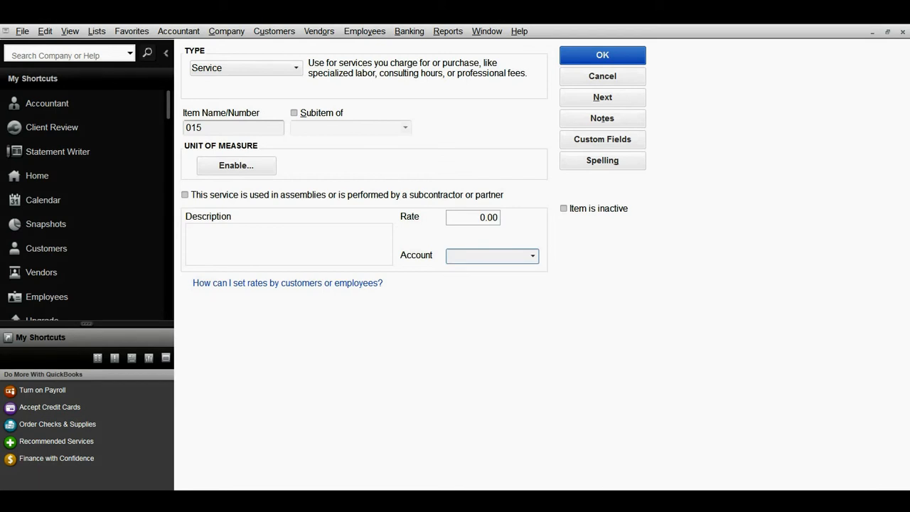
right_click(709, 502)
right_click(735, 502)
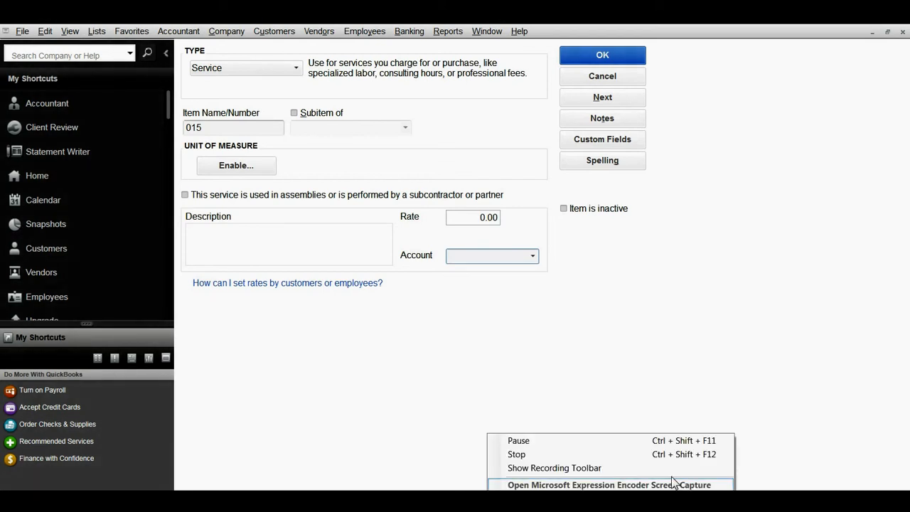
left_click(661, 445)
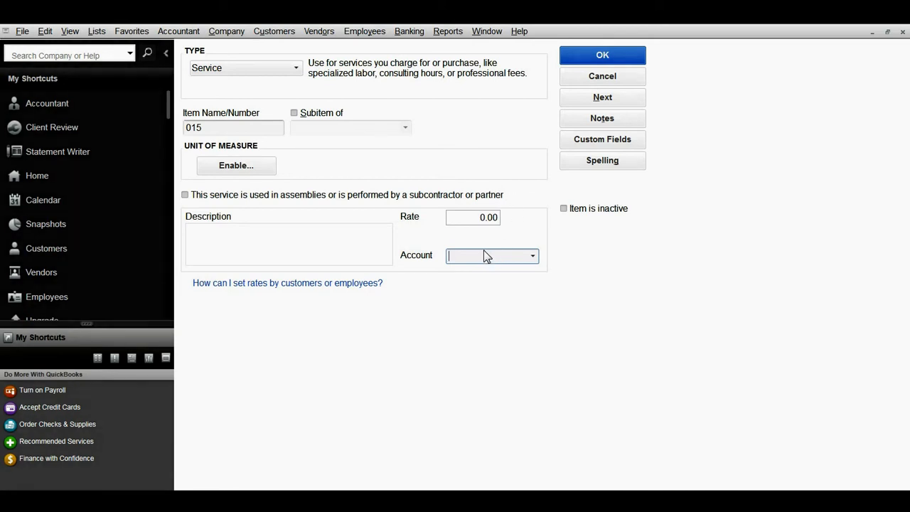
Assign the 47900 · Sales income account to item 015 and enter the description "my company service"
left_click(532, 258)
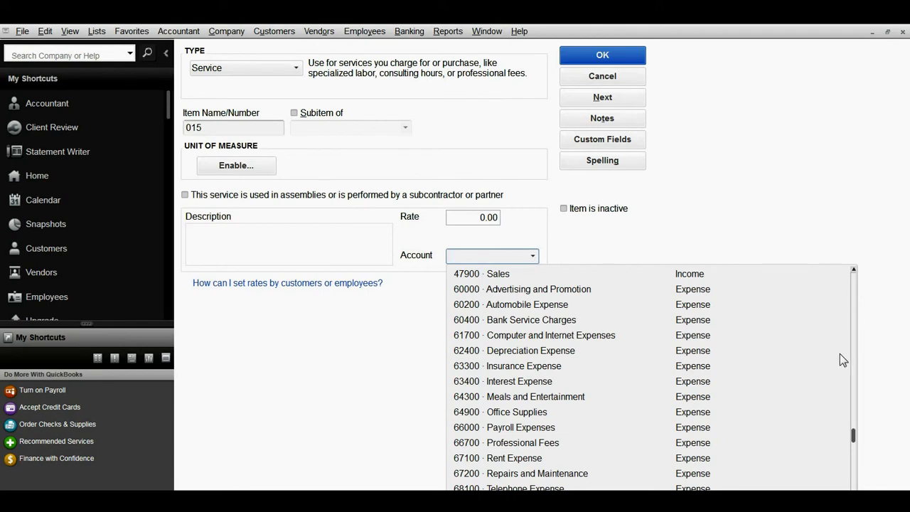
left_click(854, 332)
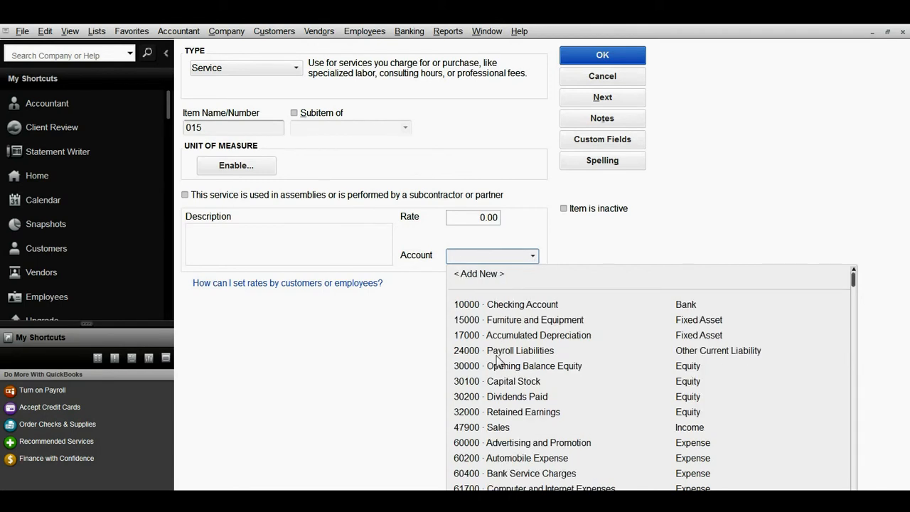
left_click(688, 428)
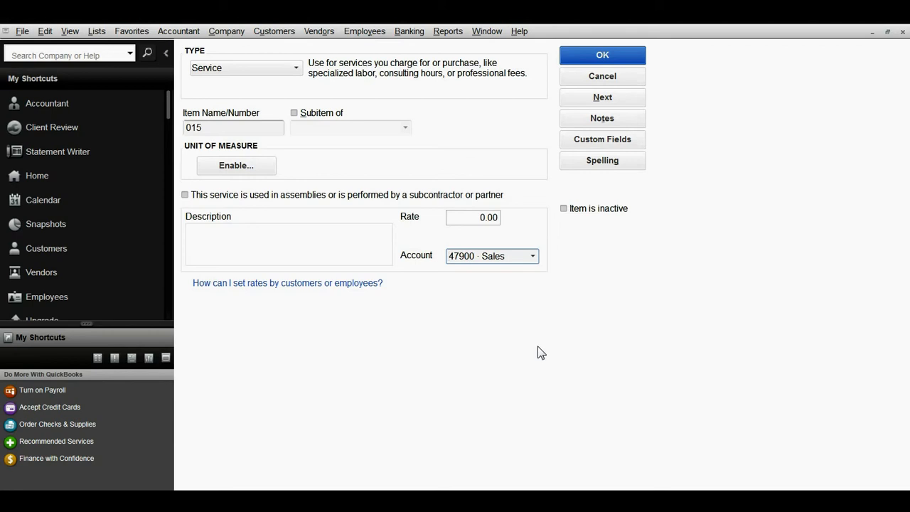
left_click(309, 249)
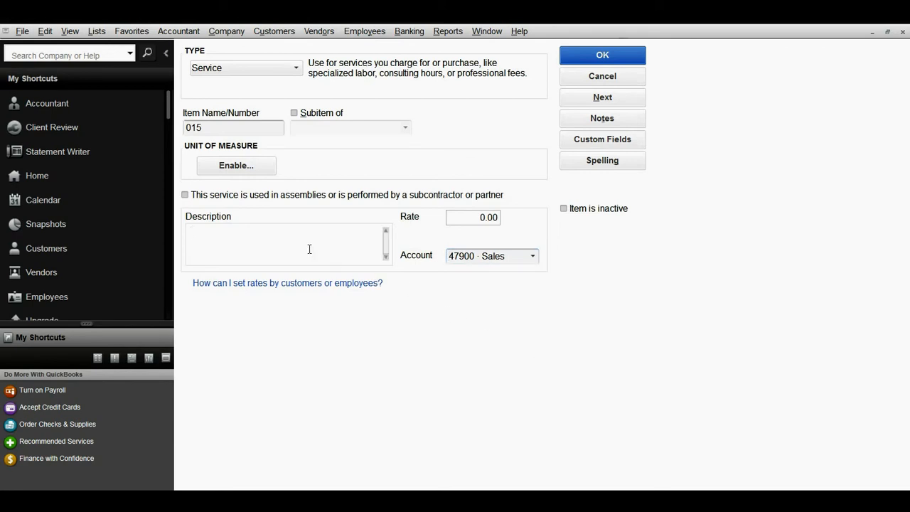
type("my company service")
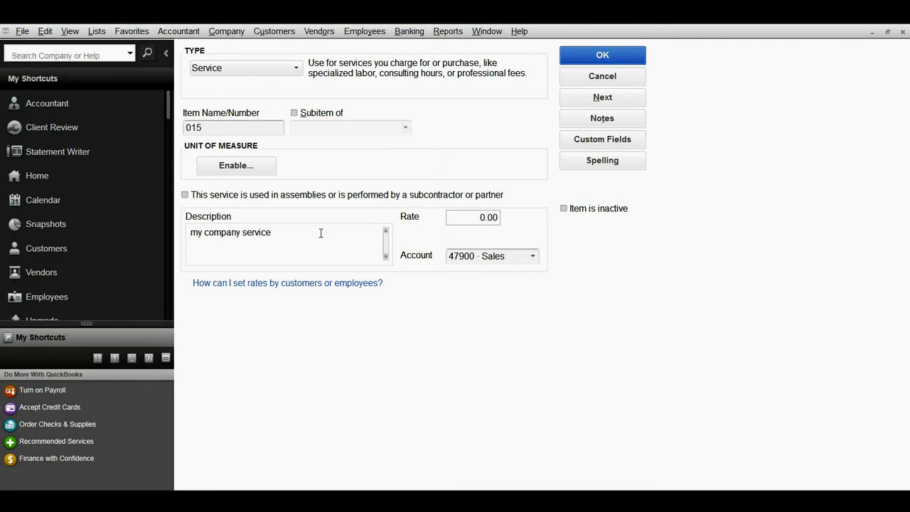
Set the service item's rate to 10
left_click(466, 217)
type("10")
left_click(354, 236)
left_click(471, 221)
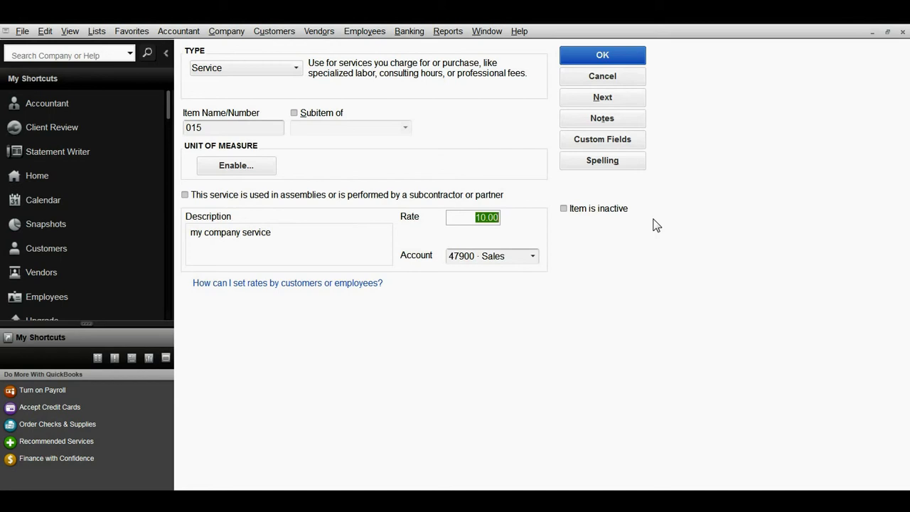
Try a rate of 10.5 for the service item, then put it back to 10
type("10.5")
left_click(367, 227)
left_click(471, 220)
type("10")
left_click(352, 237)
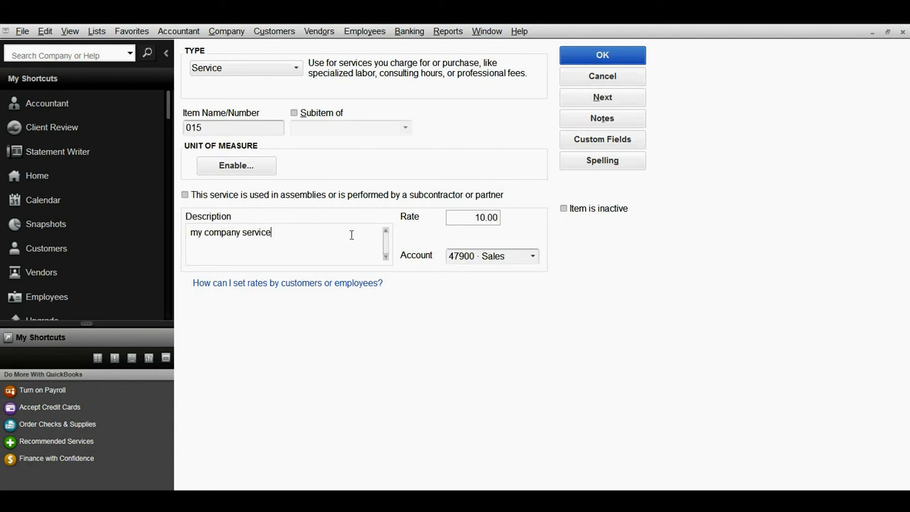
Calculate the rate within its field as 10+5 and apply the sum
left_click(472, 216)
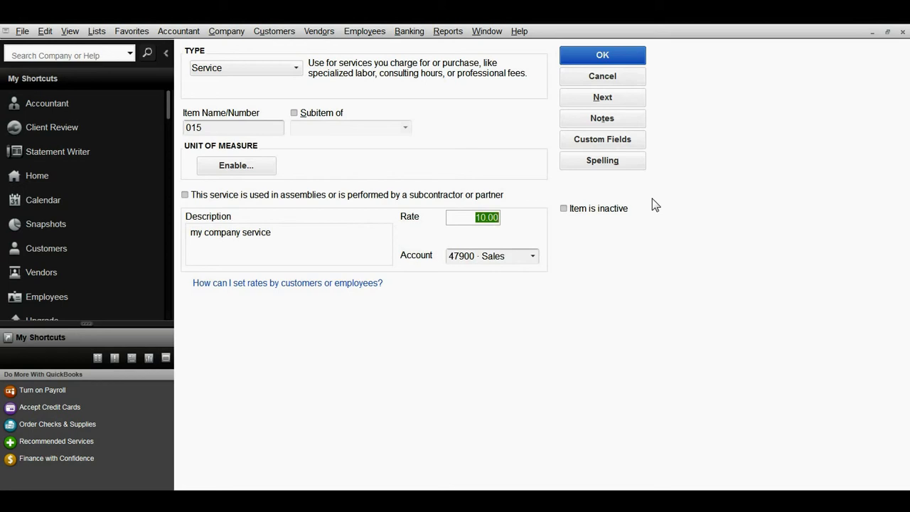
type("10")
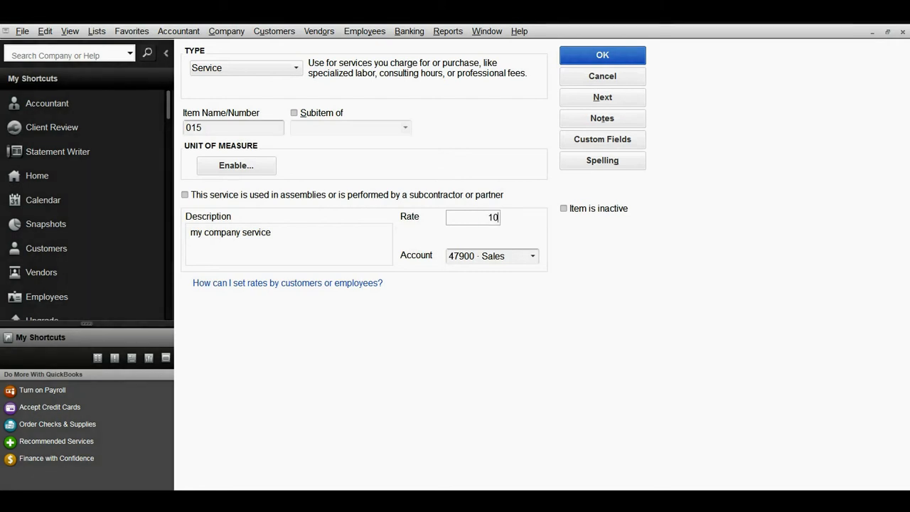
type("+5")
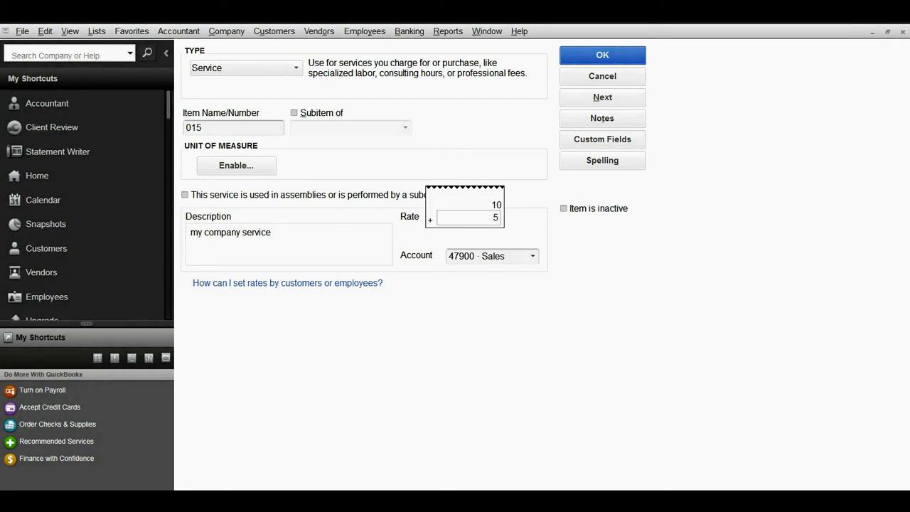
key("Return")
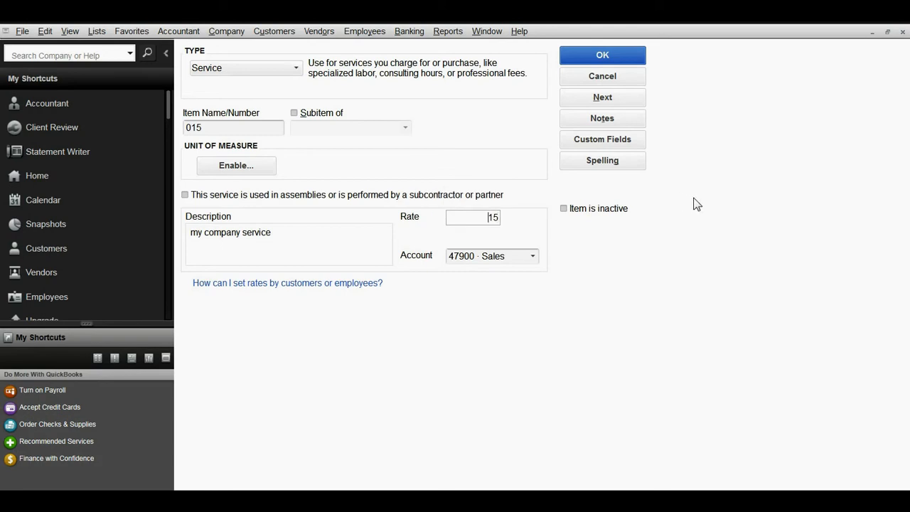
left_click(368, 234)
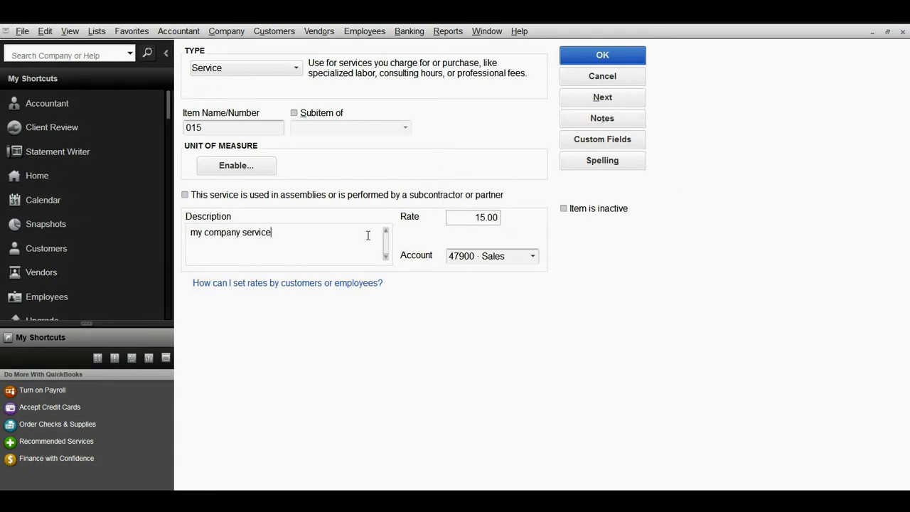
Replace the calculated rate of the service item with 10
left_click(468, 215)
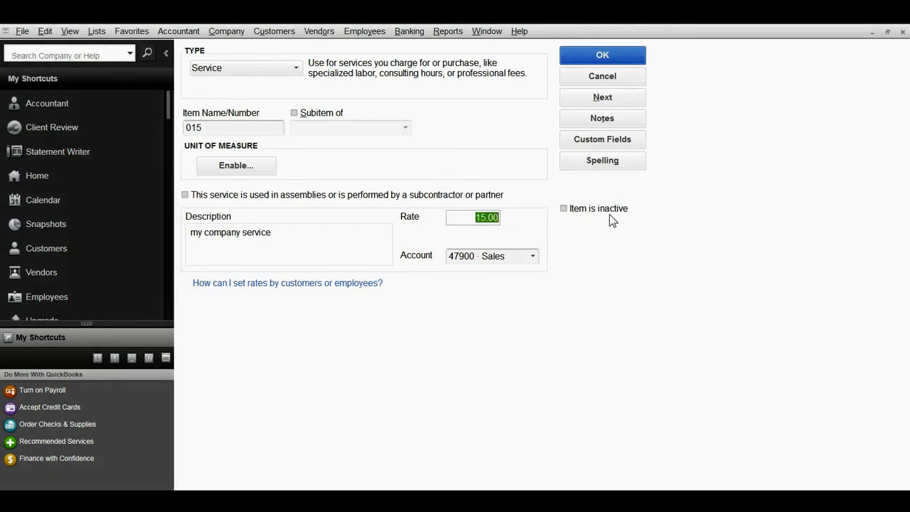
type("10")
key("Tab")
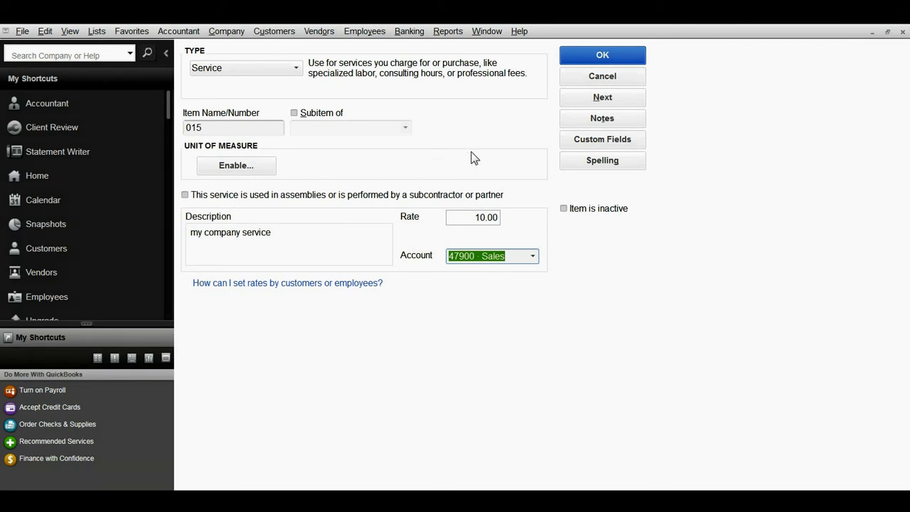
left_click(351, 229)
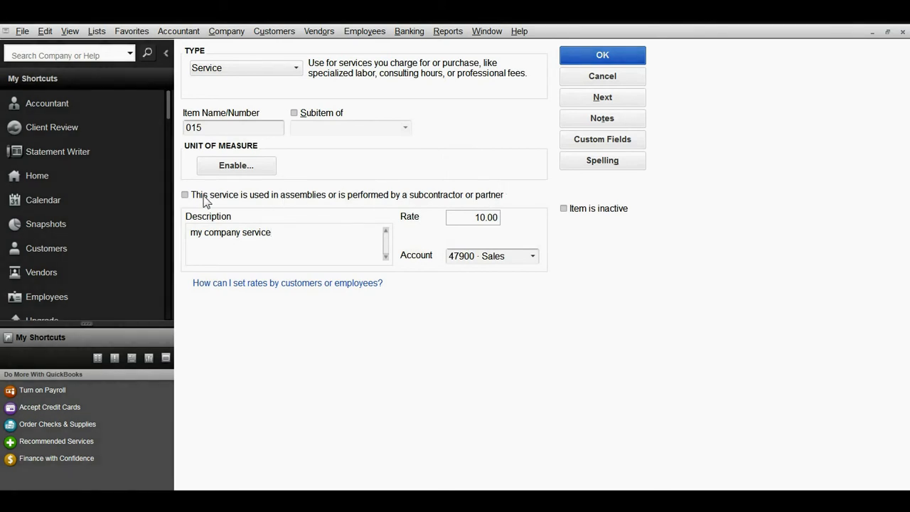
Mark the service as used in assemblies or performed by a subcontractor or partner, and set its purchase cost to 5
left_click(185, 195)
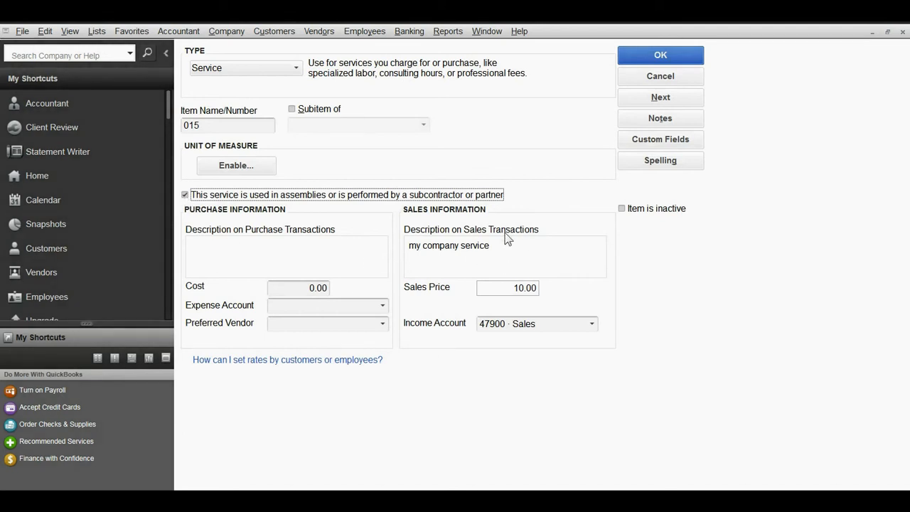
left_click(310, 249)
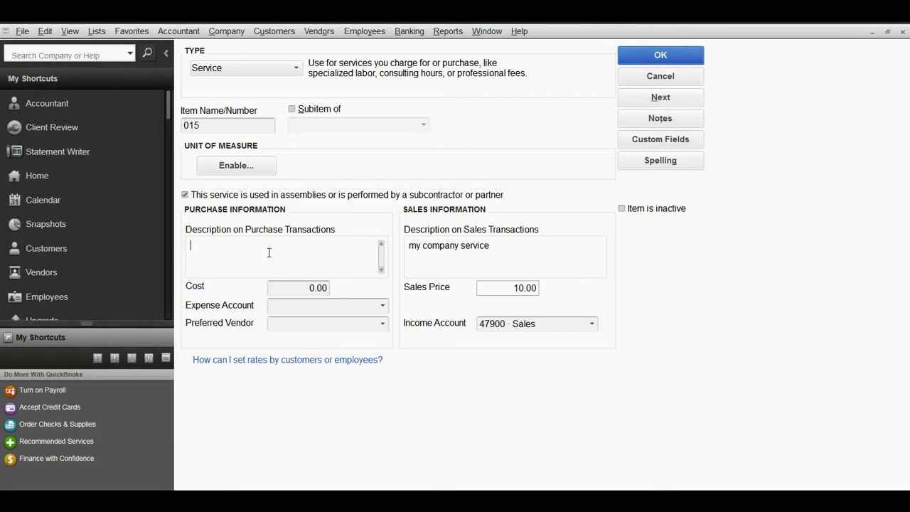
left_click(293, 286)
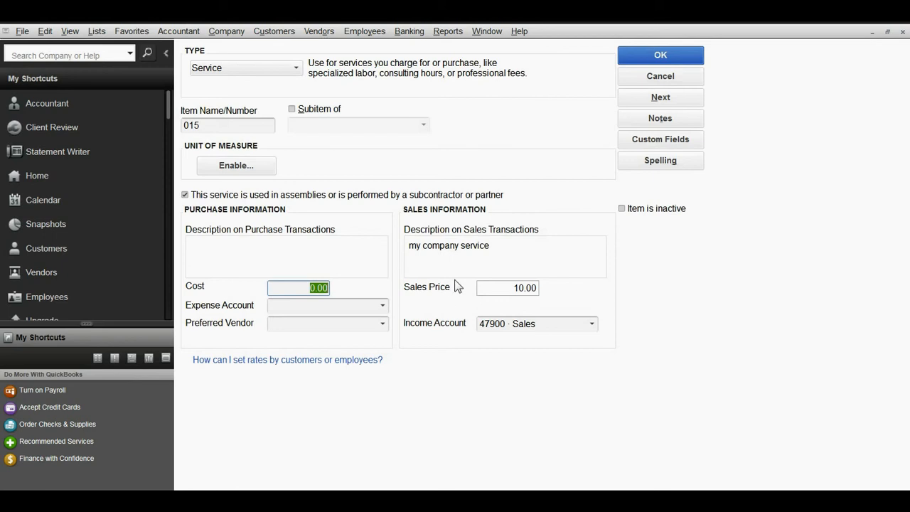
type("5")
left_click(340, 252)
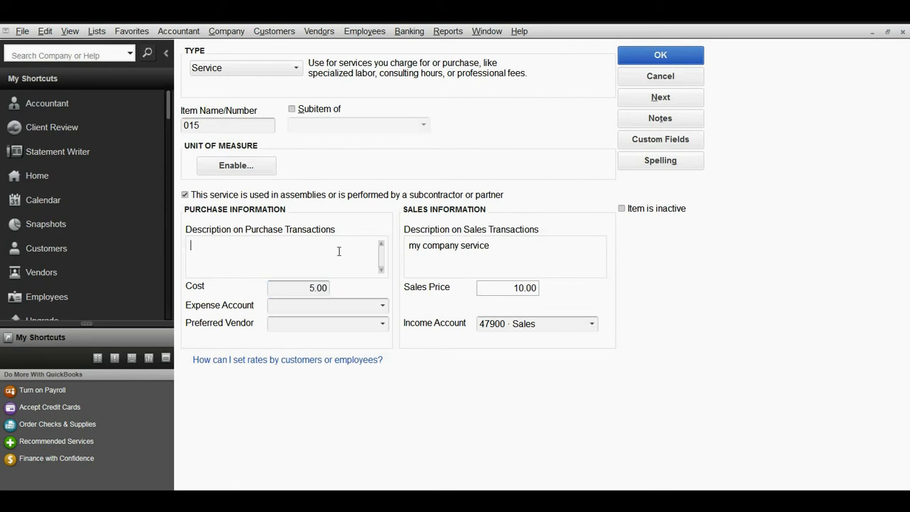
left_click(384, 305)
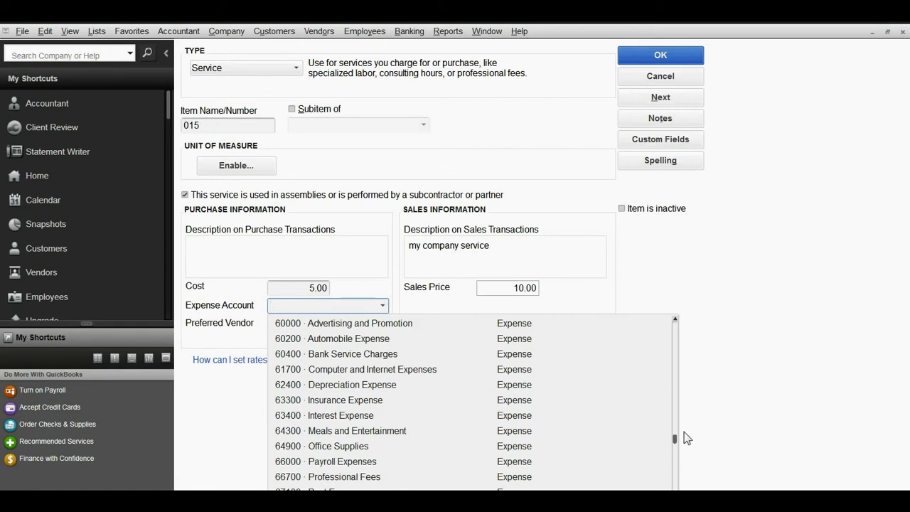
scroll(677, 436, "up", 1)
left_click_drag(677, 436, 675, 384)
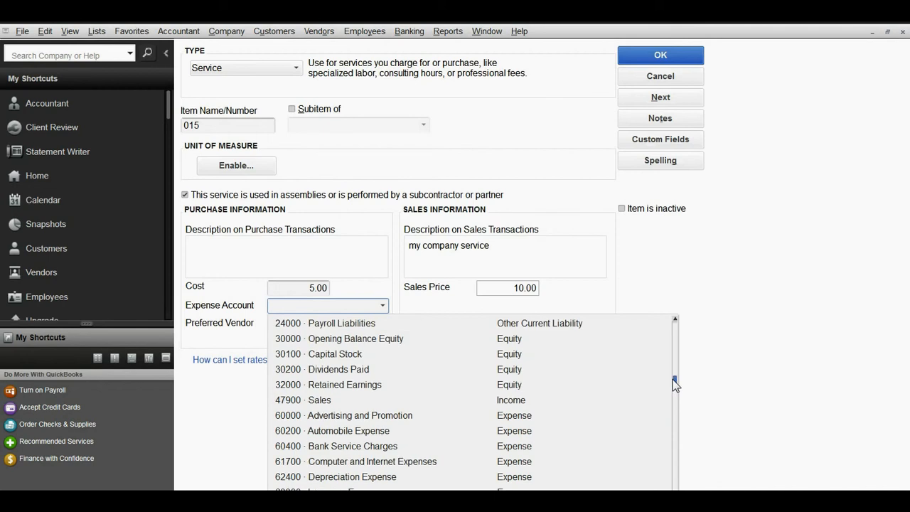
left_click_drag(676, 385, 676, 375)
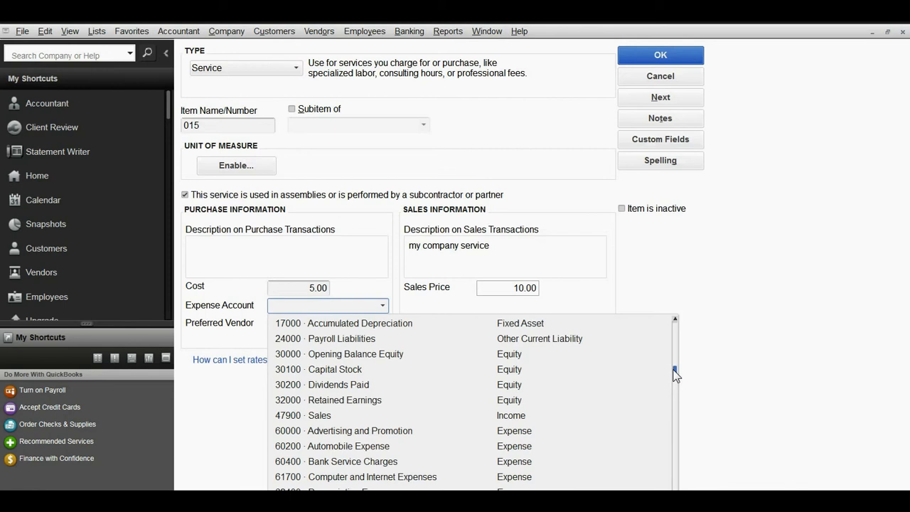
left_click(736, 339)
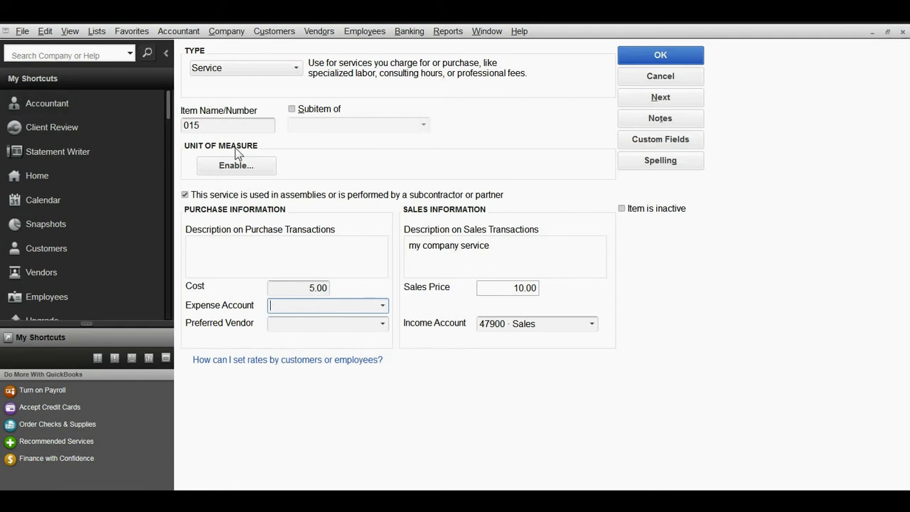
Unmark service 015 as used in assemblies or performed by a subcontractor or partner, and save the item
left_click(186, 195)
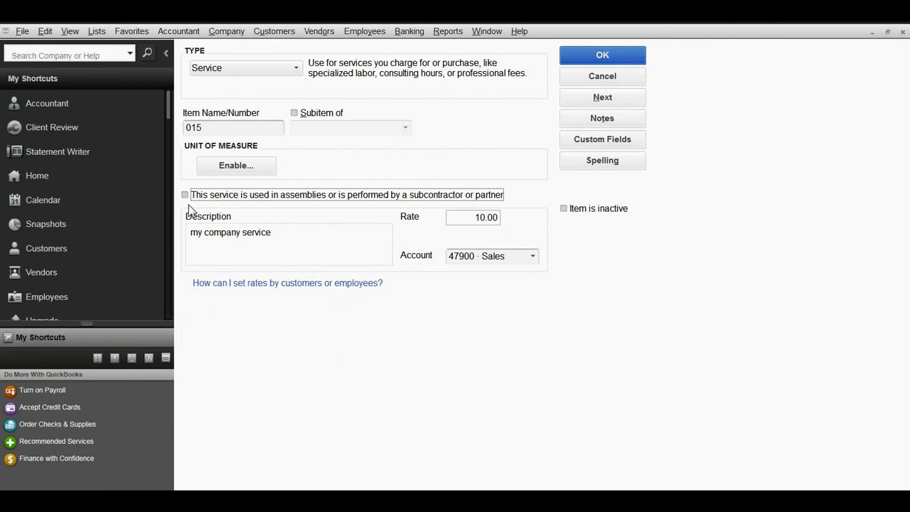
left_click(281, 234)
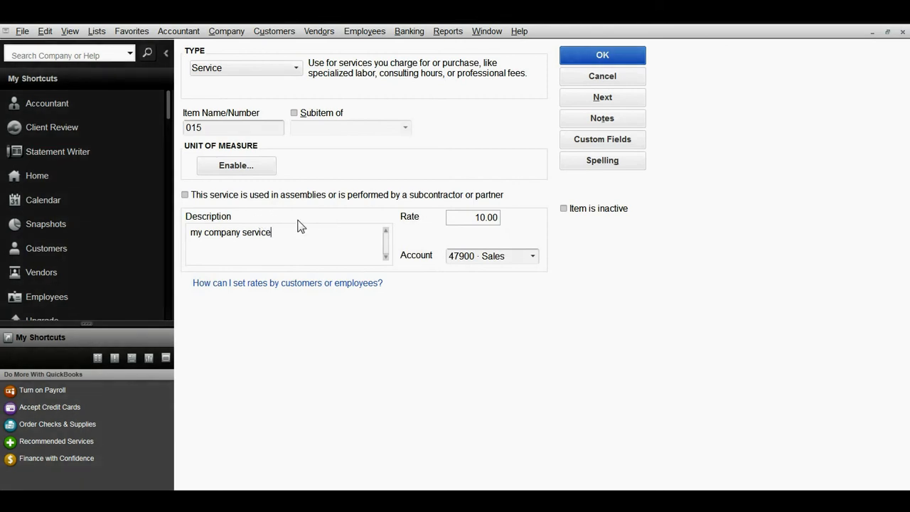
left_click(619, 57)
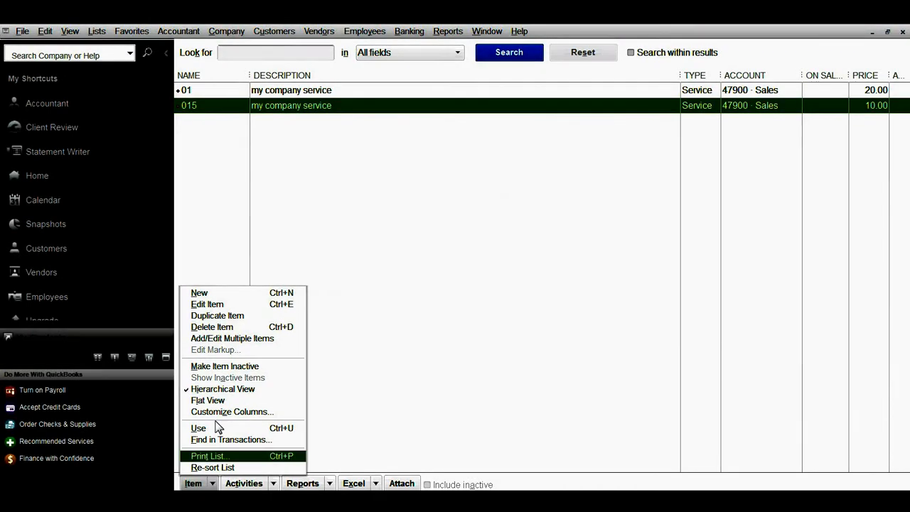
Start a new item of type Non-inventory Part and name it Part 1
left_click(223, 294)
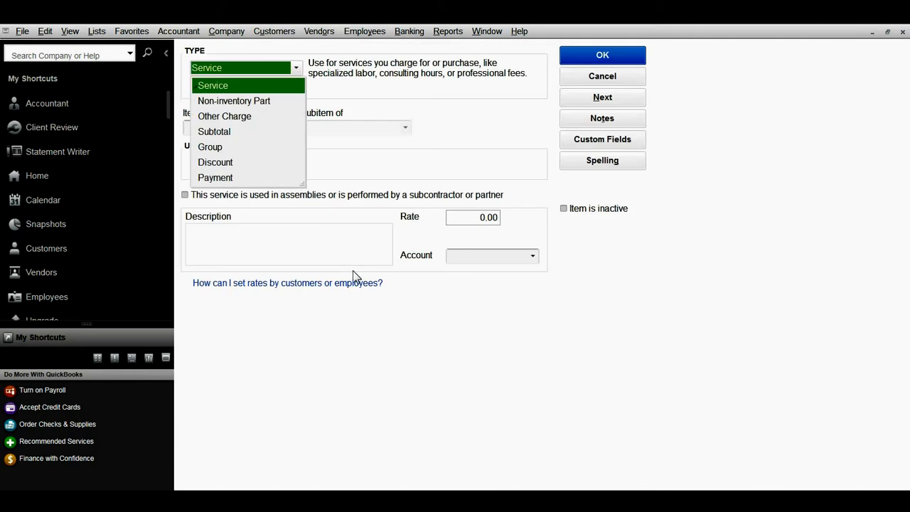
left_click(241, 102)
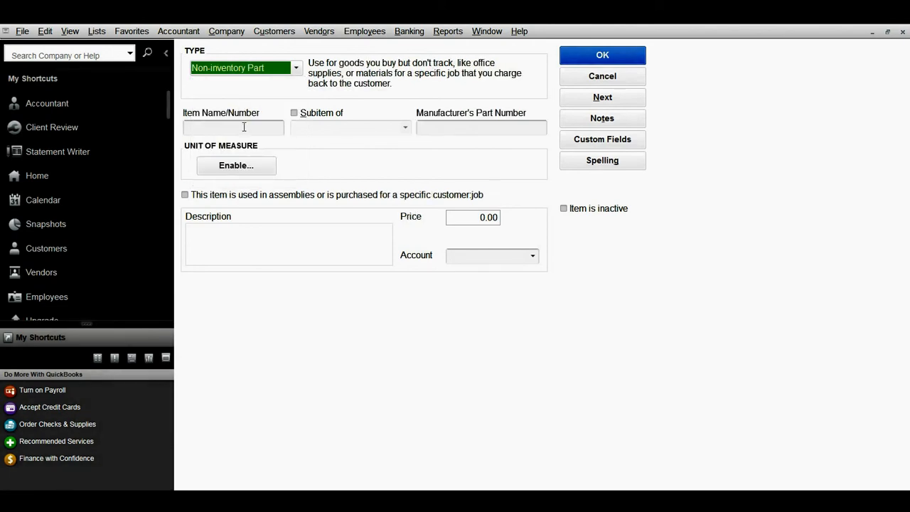
left_click(244, 127)
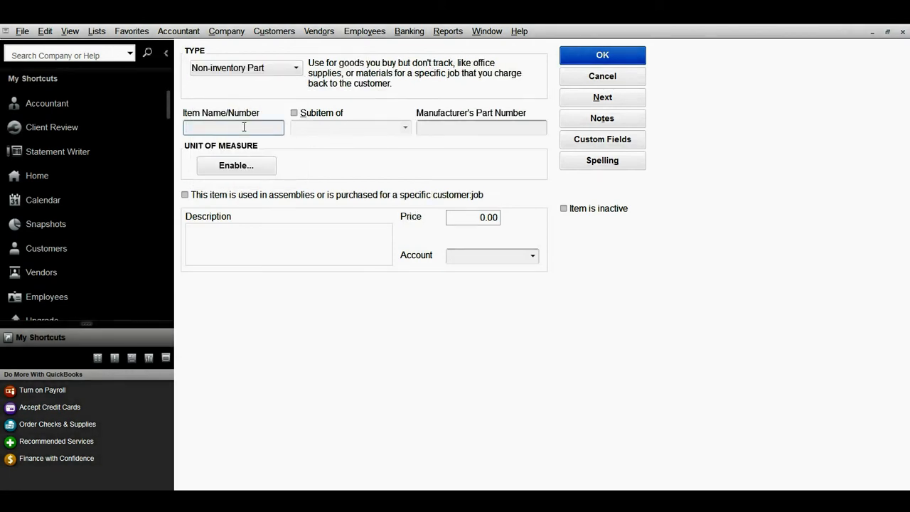
type("Part 1")
left_click(462, 130)
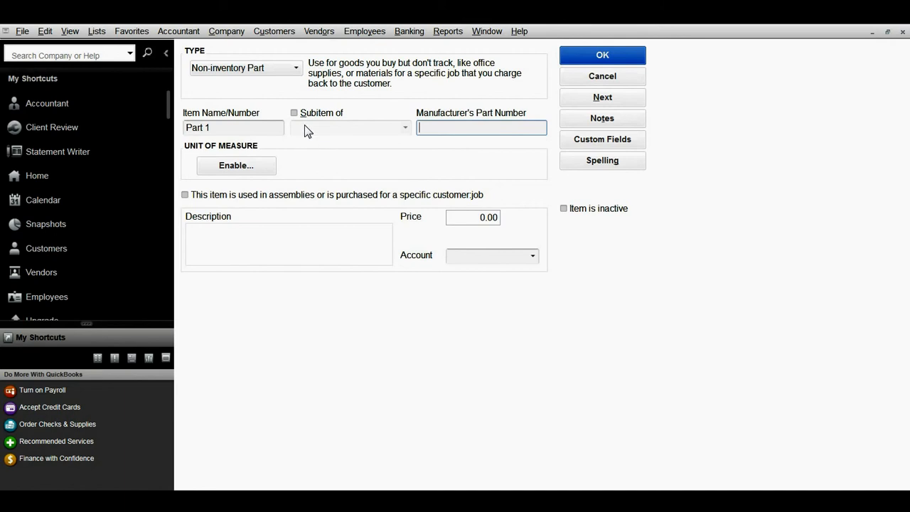
left_click(230, 127)
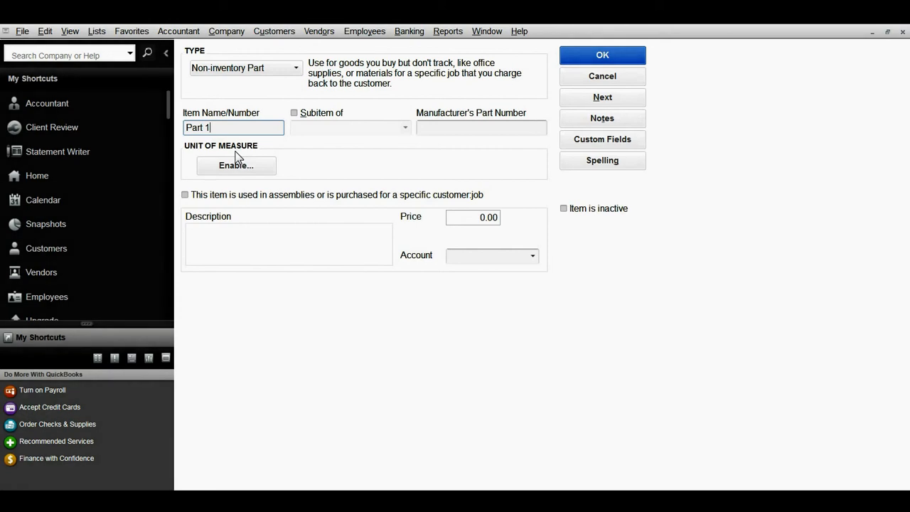
Mark the part as used in assemblies or purchased for a specific customer:job, with purchase description "part 1" and cost 5
left_click(185, 195)
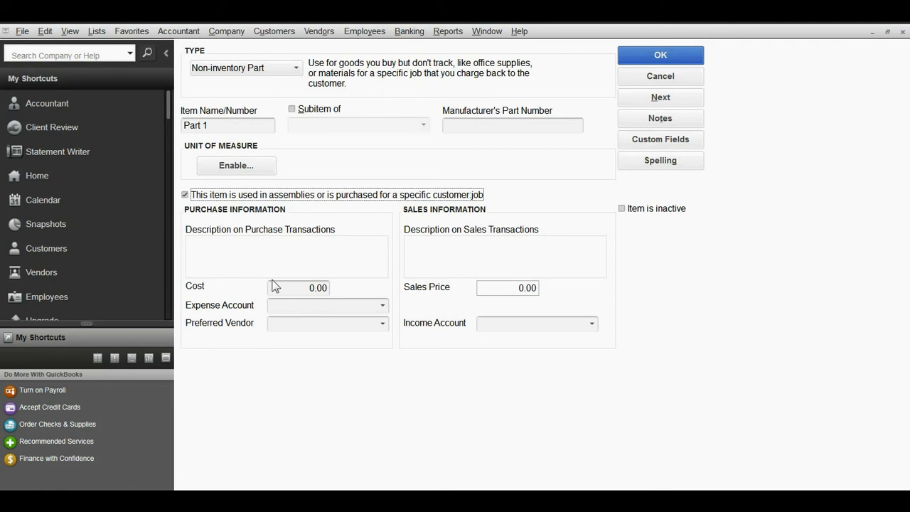
left_click(341, 260)
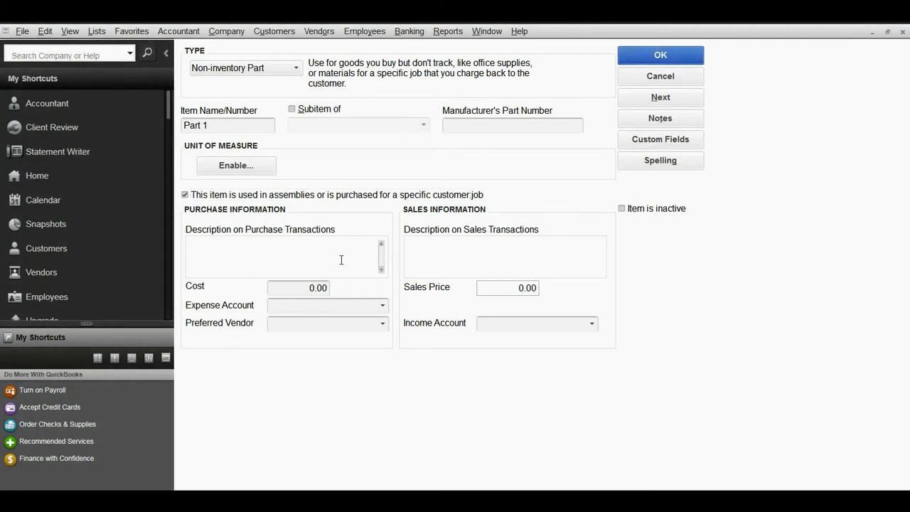
type("part 1")
key("Tab")
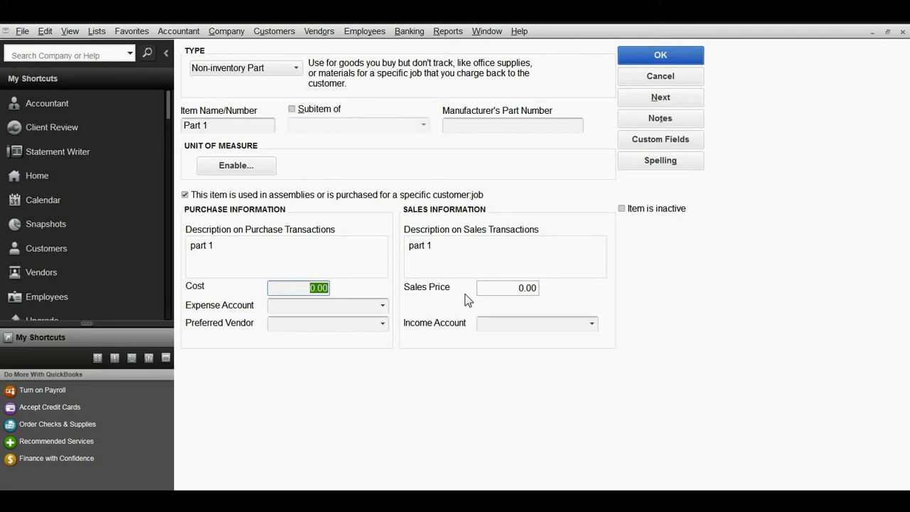
type("5")
key("Tab")
left_click(385, 304)
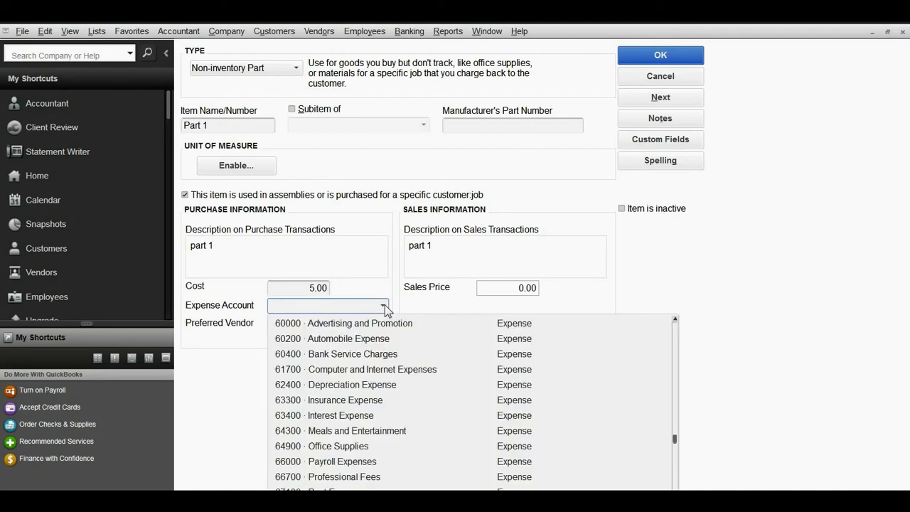
scroll(428, 399, "down", 3)
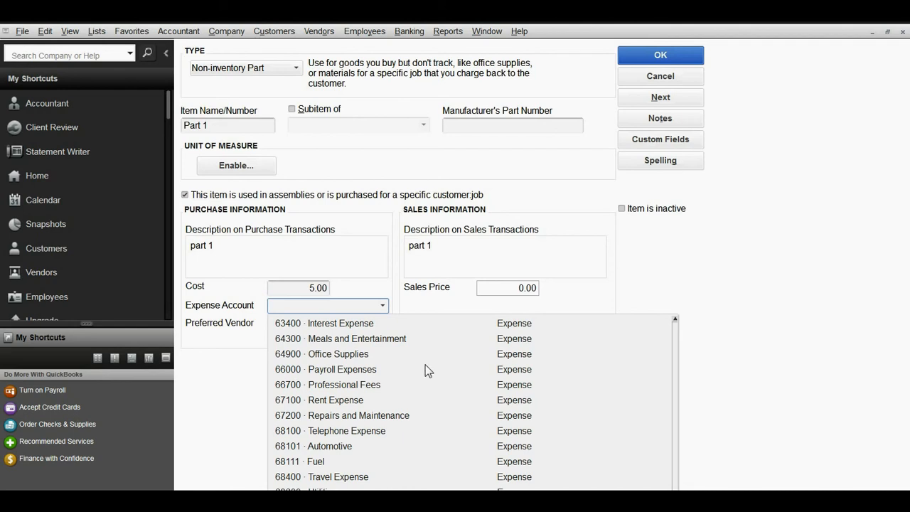
right_click(751, 502)
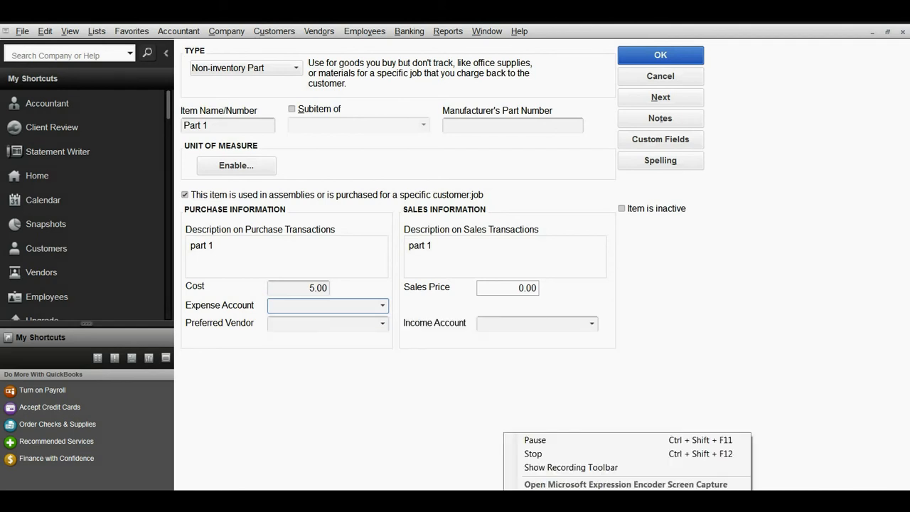
left_click(673, 439)
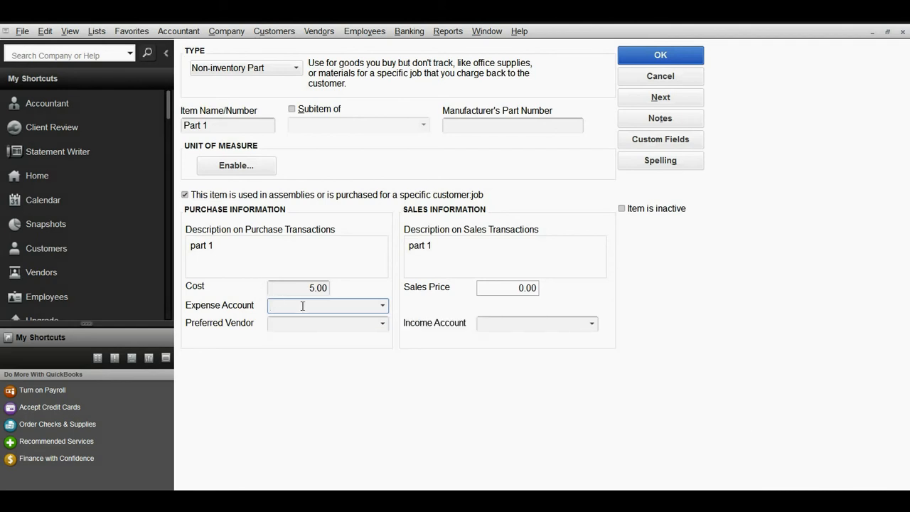
Add a new account for the part's expense account, with type Cost of Goods Sold and number 50000
left_click(382, 306)
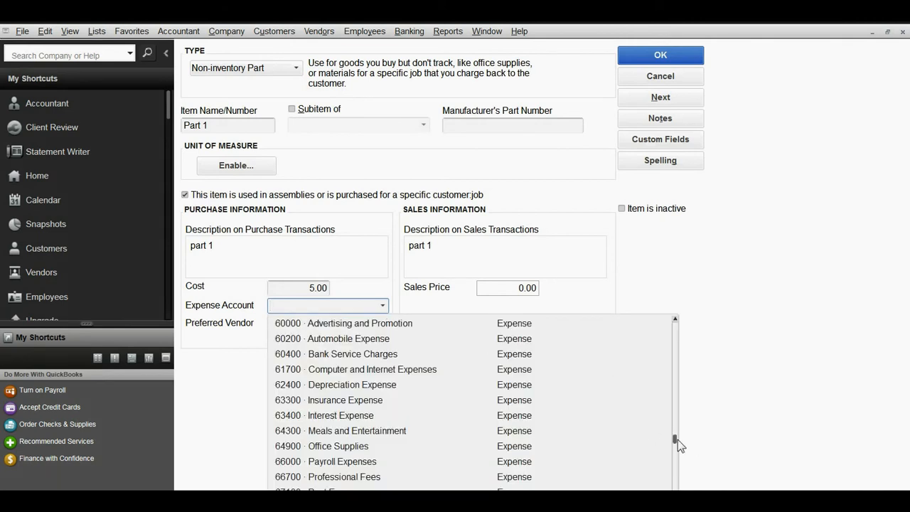
left_click_drag(676, 436, 677, 332)
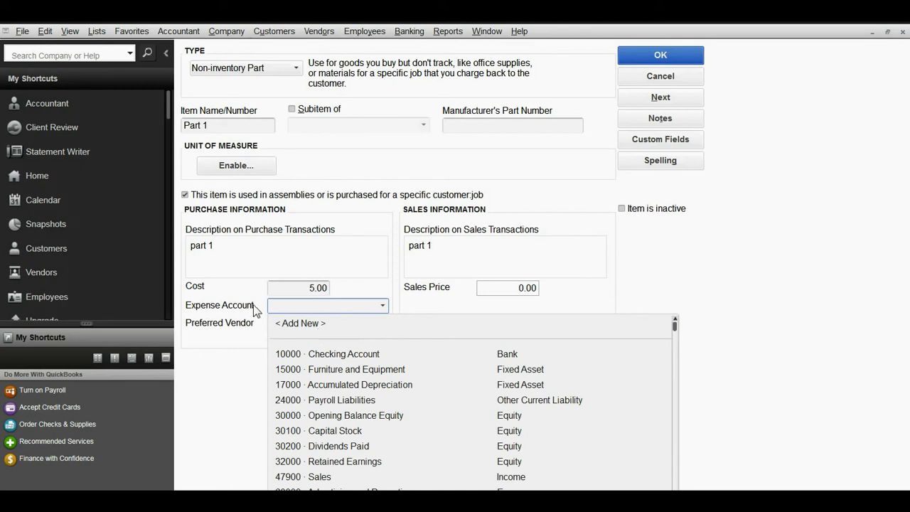
left_click(291, 323)
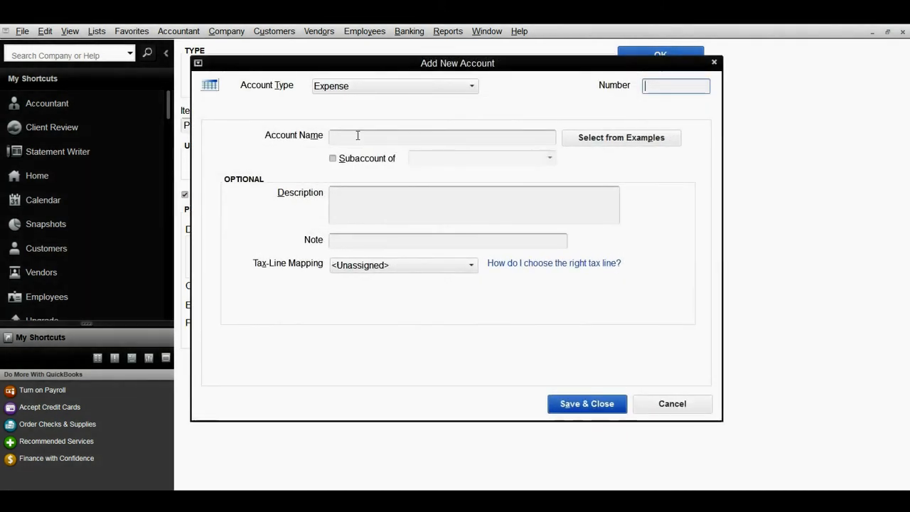
left_click(410, 89)
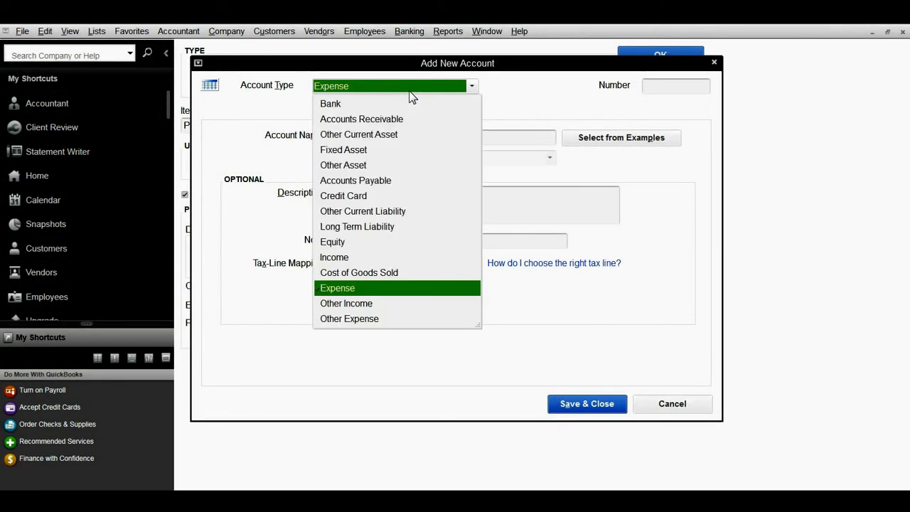
left_click(372, 274)
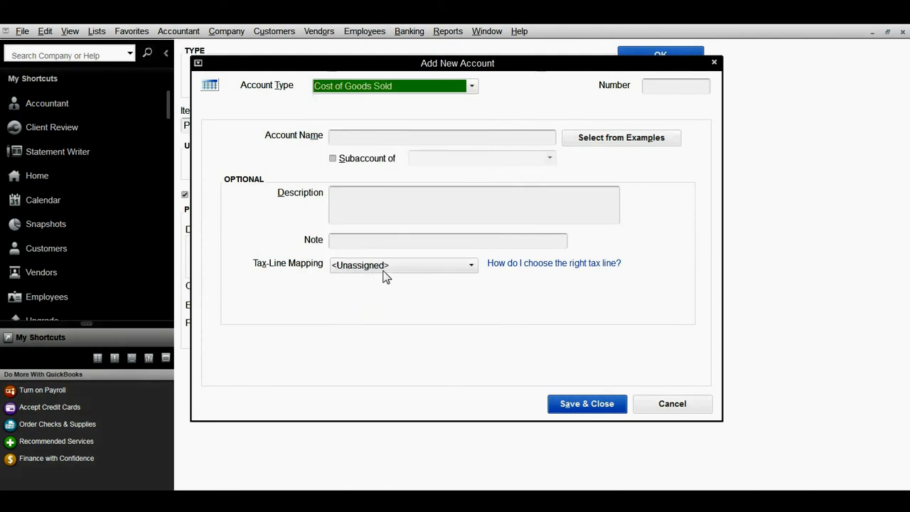
left_click(650, 91)
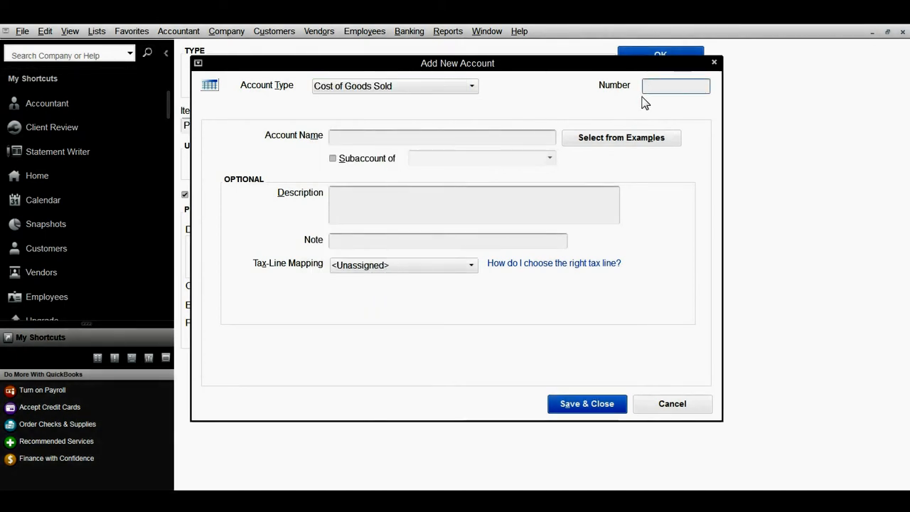
type("50000")
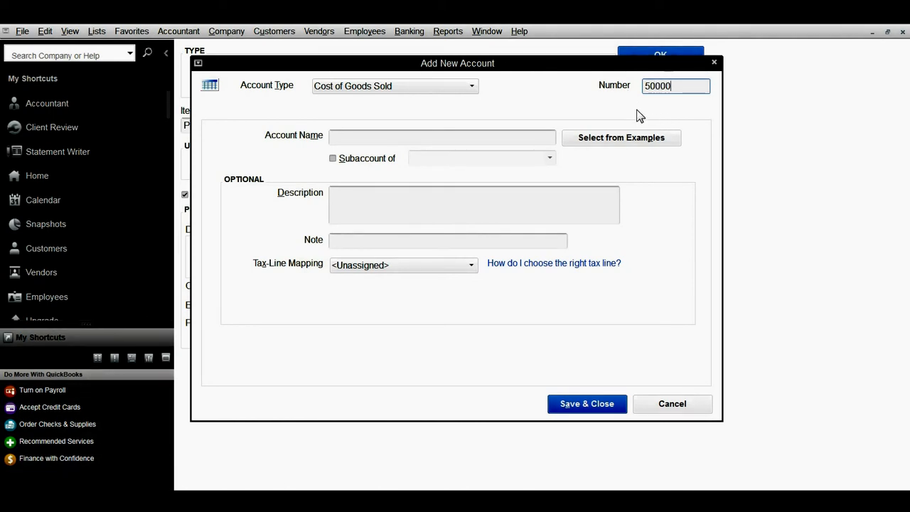
Name the new account "Parts - COGS", describe it as "my part 1", and save it as the part's expense account
left_click(360, 135)
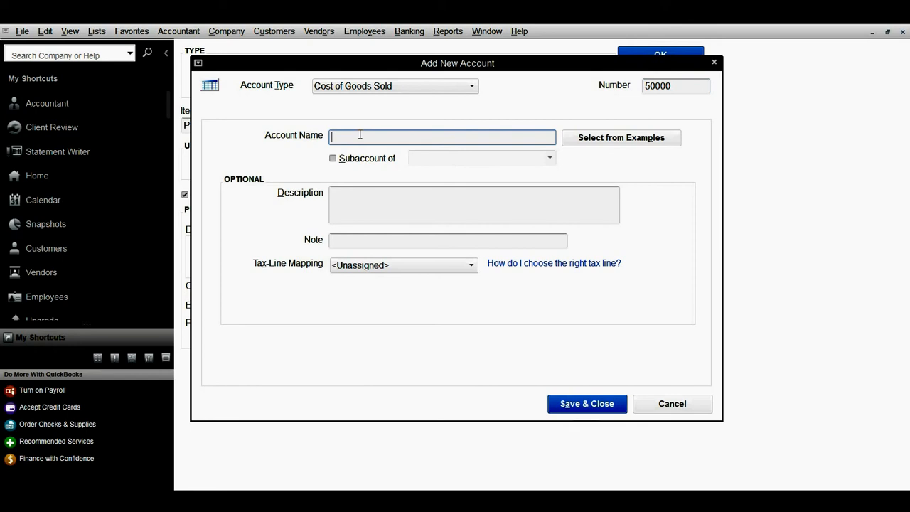
type("Parts")
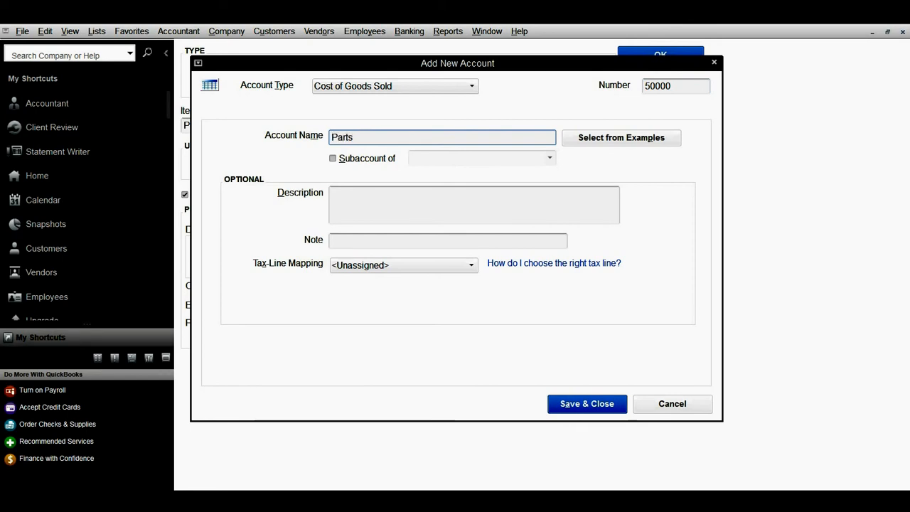
type(" - COF")
key("BackSpace")
type("GS")
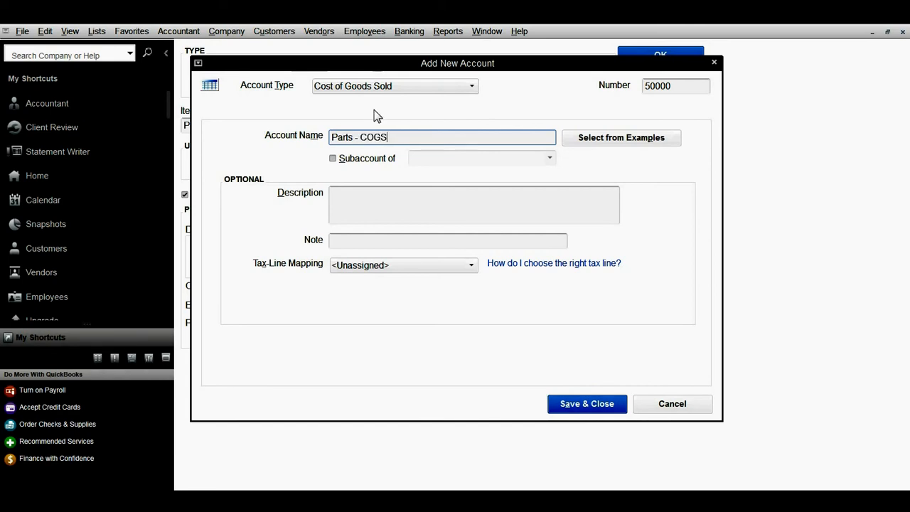
left_click(403, 204)
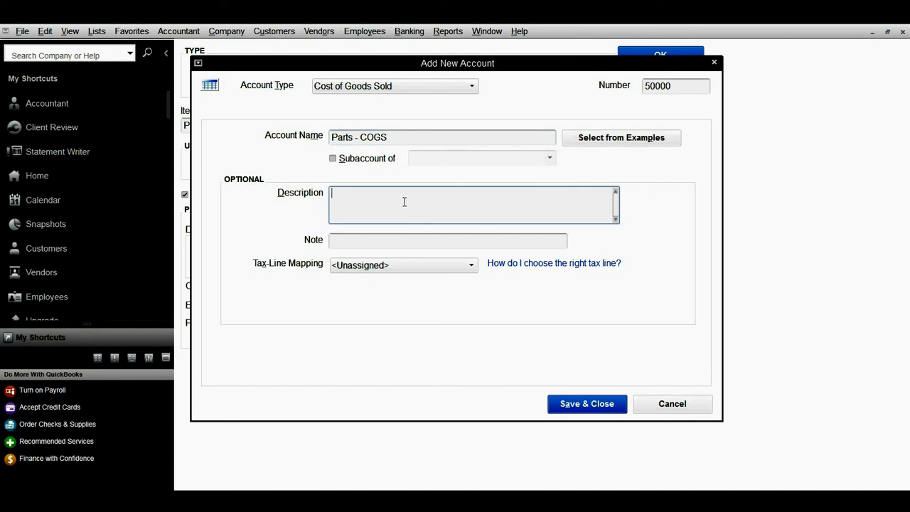
type("my part 1")
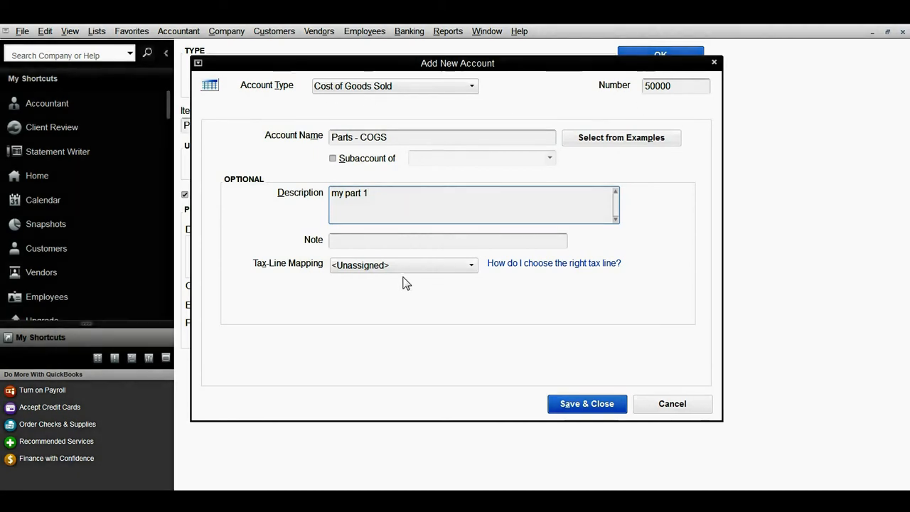
left_click(589, 403)
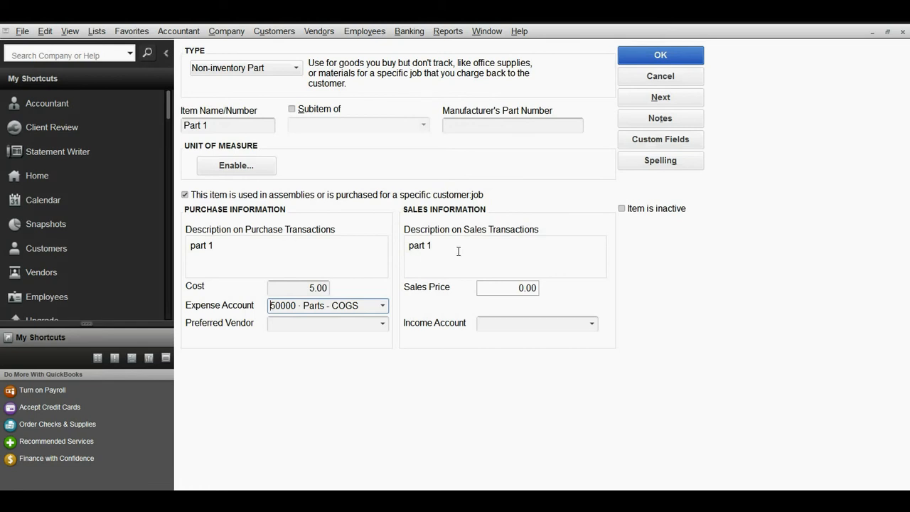
Calculate the part's sales price within its field as 5*2 and apply the product
left_click(502, 285)
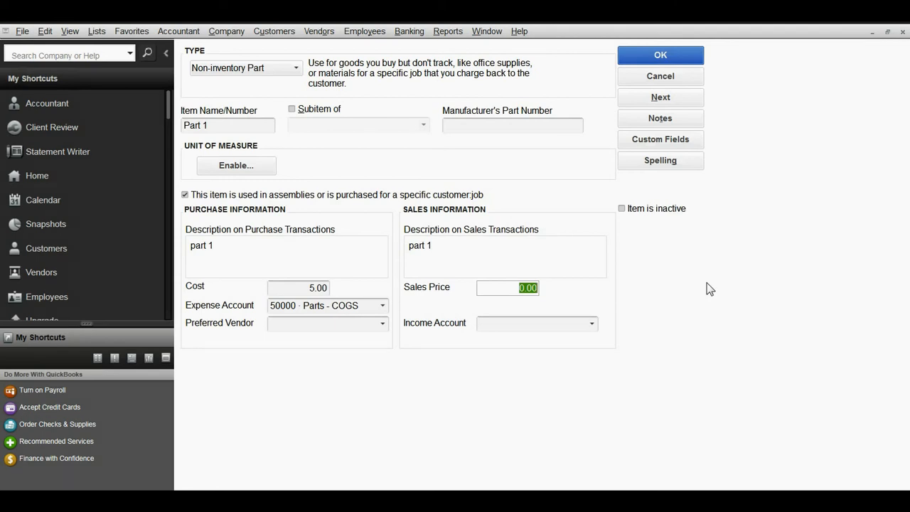
type("5*2")
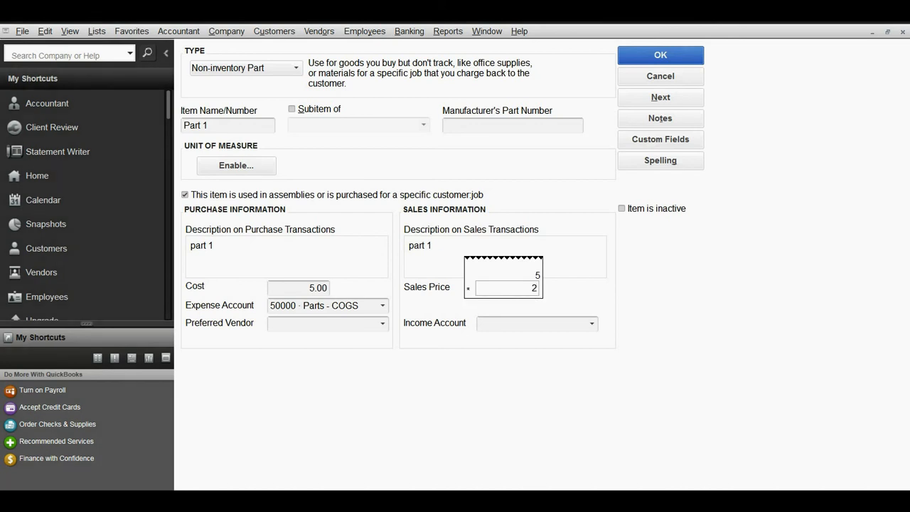
key("Return")
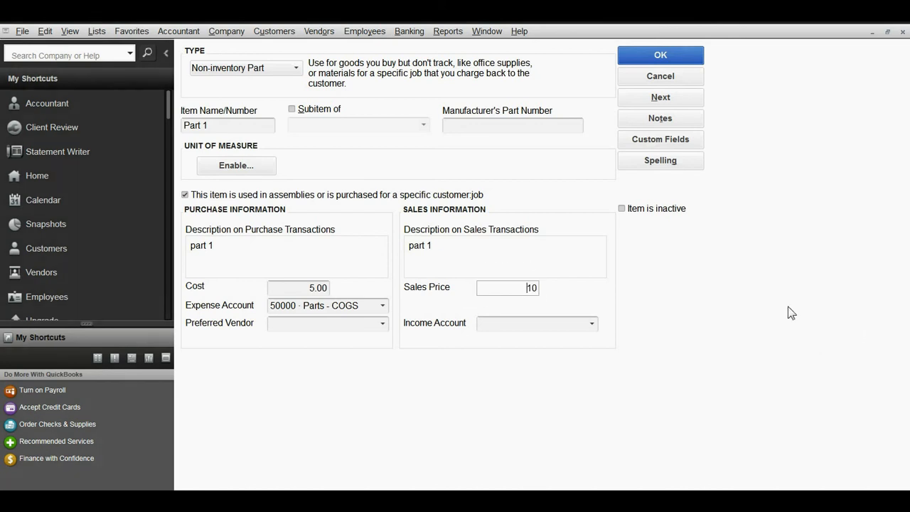
Set the part's income account to 47900 · Sales and save the non-inventory item to the Item List
left_click(572, 328)
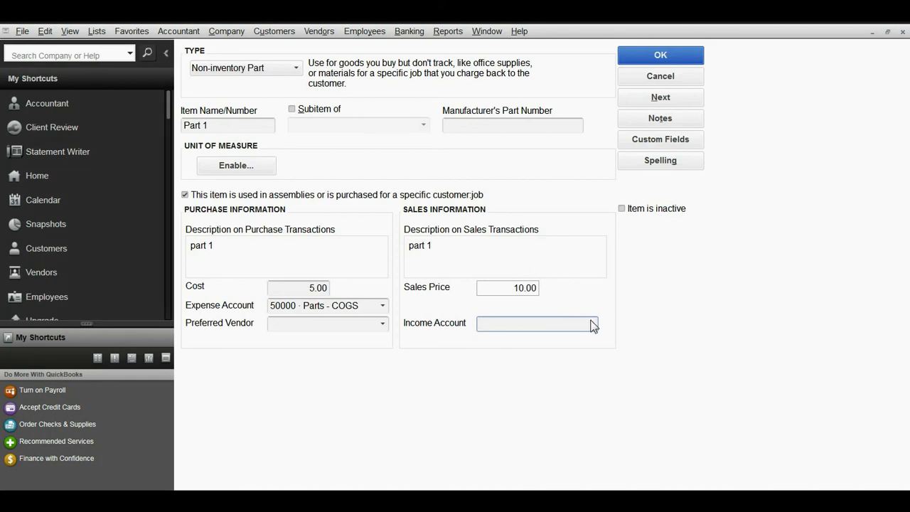
left_click(591, 324)
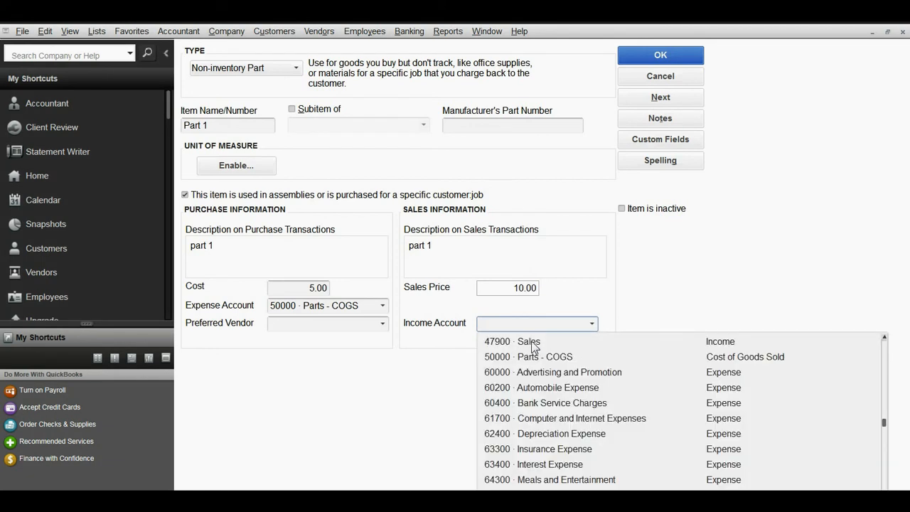
left_click(718, 341)
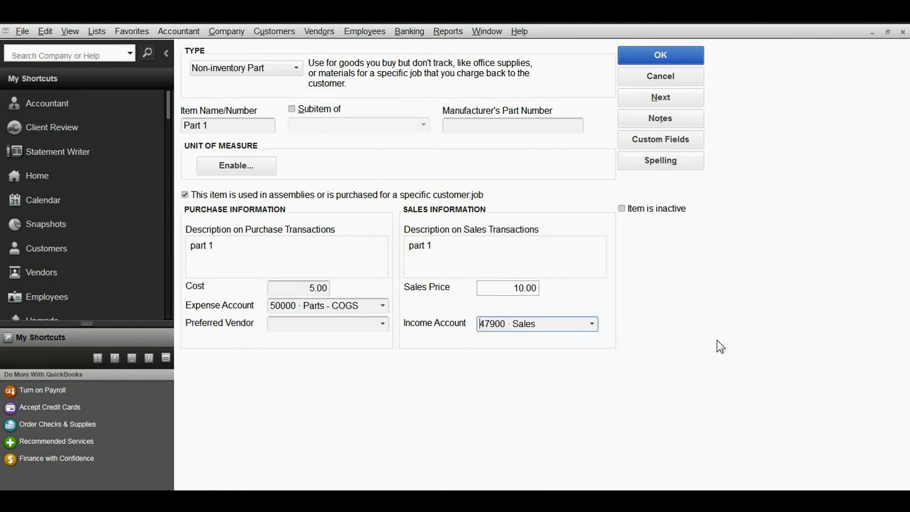
left_click(513, 242)
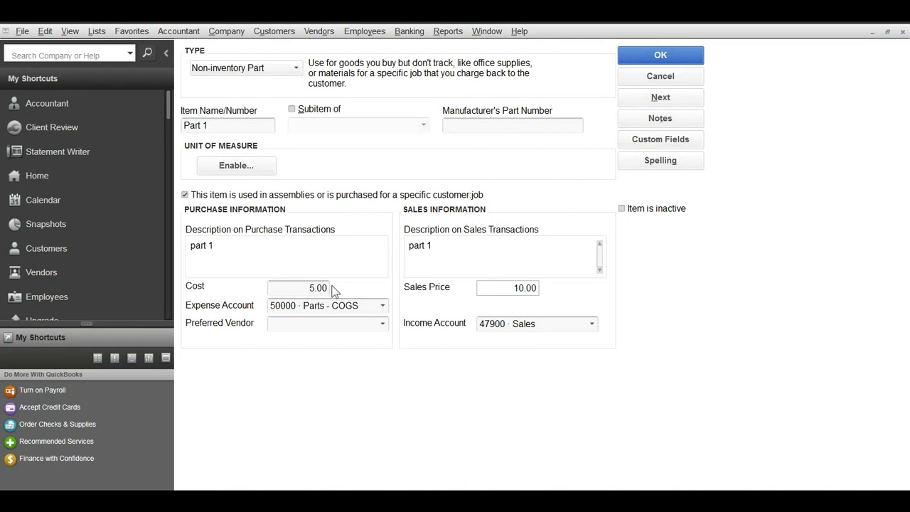
left_click(293, 286)
left_click(498, 288)
left_click(677, 57)
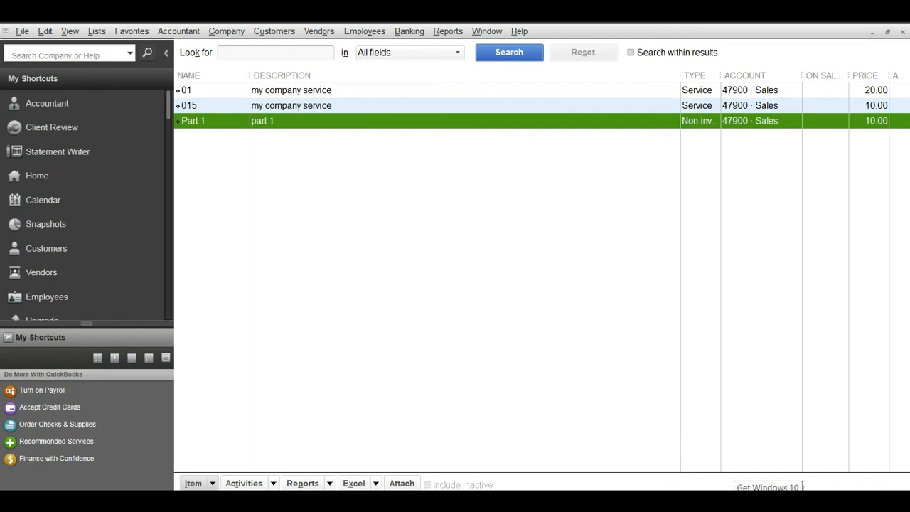
right_click(756, 501)
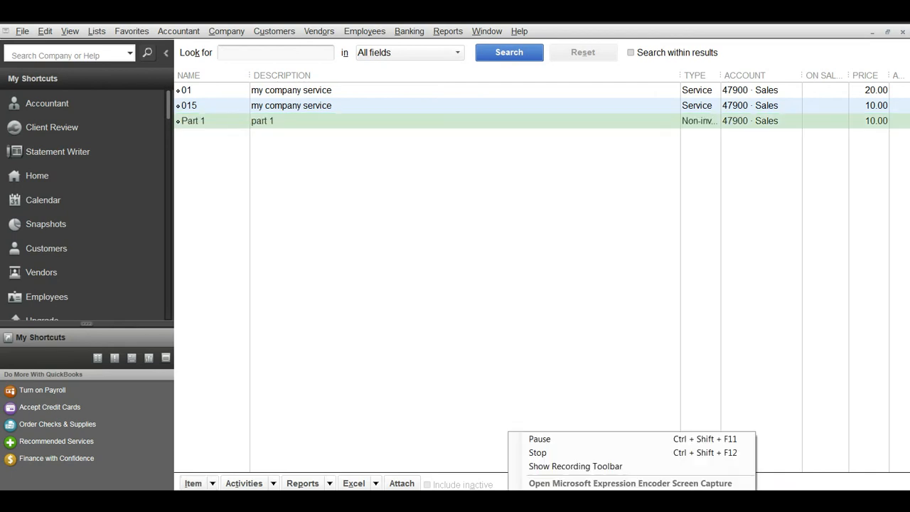